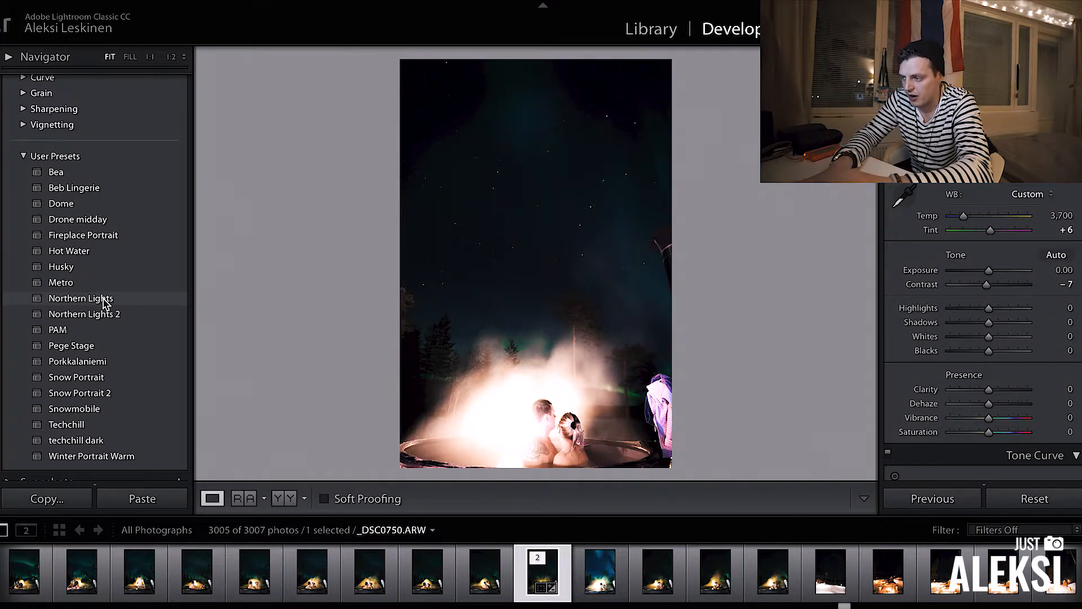
Apply the Northern Lights 2 user preset to the hot tub photo _DSC0750.ARW.
click(104, 299)
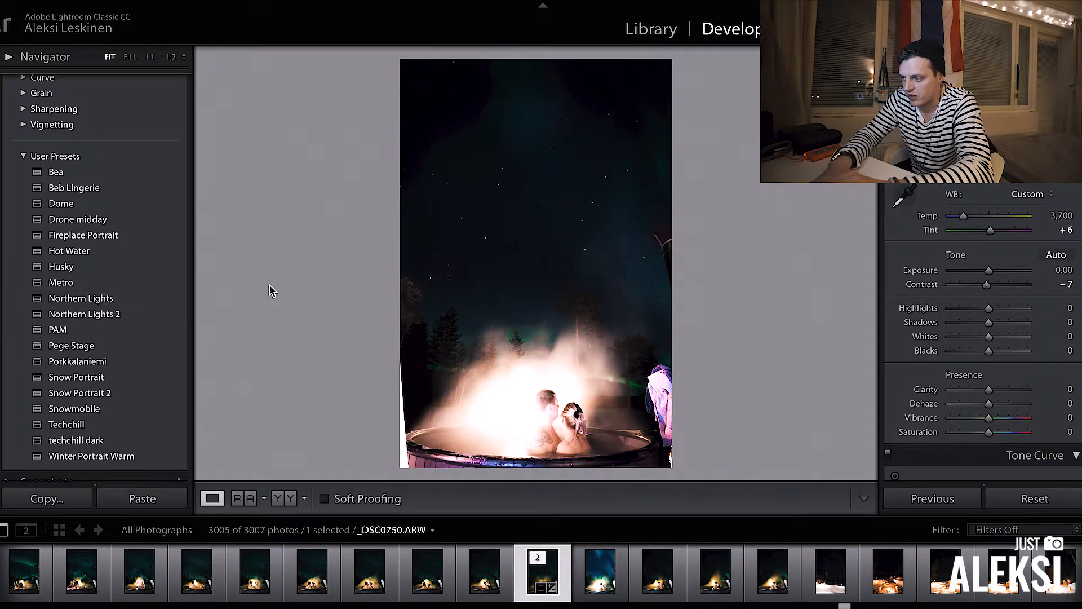
click(136, 316)
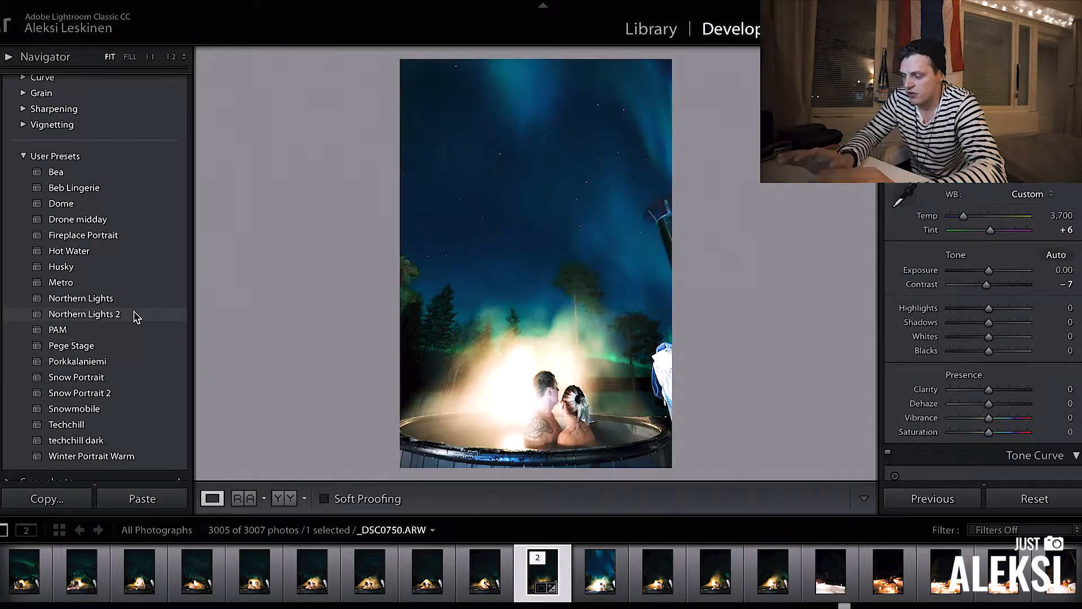
click(136, 317)
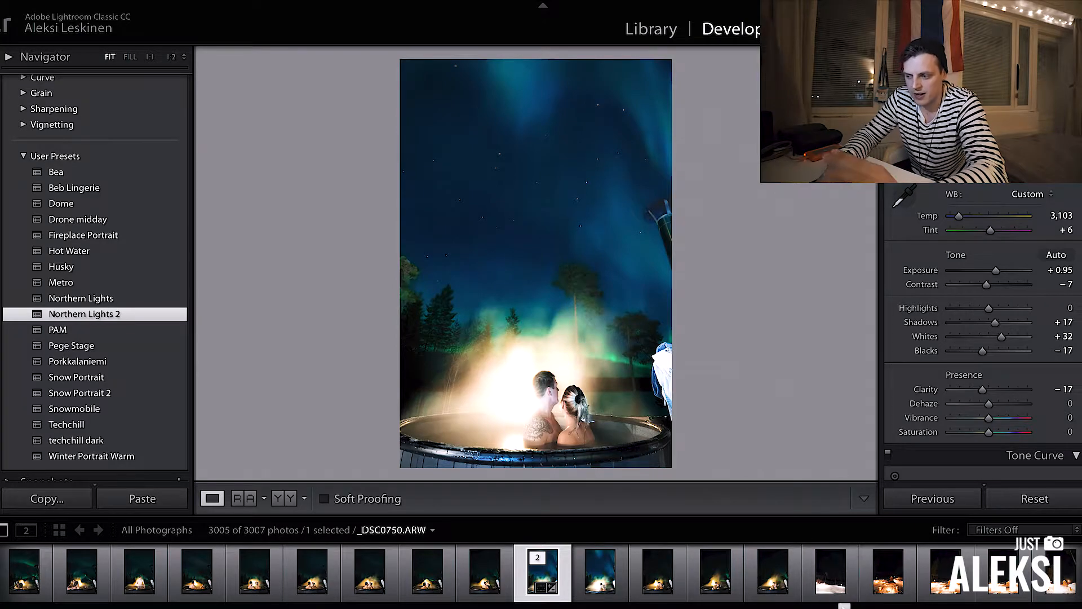
View the aurora photo _DSC0739.ARW for comparison and return to _DSC0750.ARW.
drag(844, 607, 841, 607)
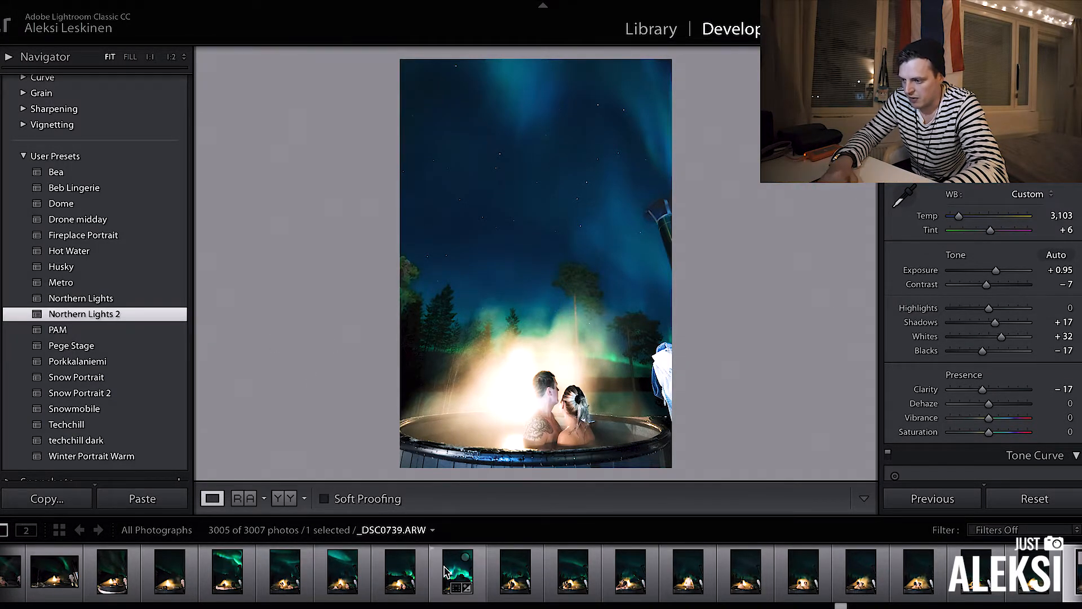
click(446, 571)
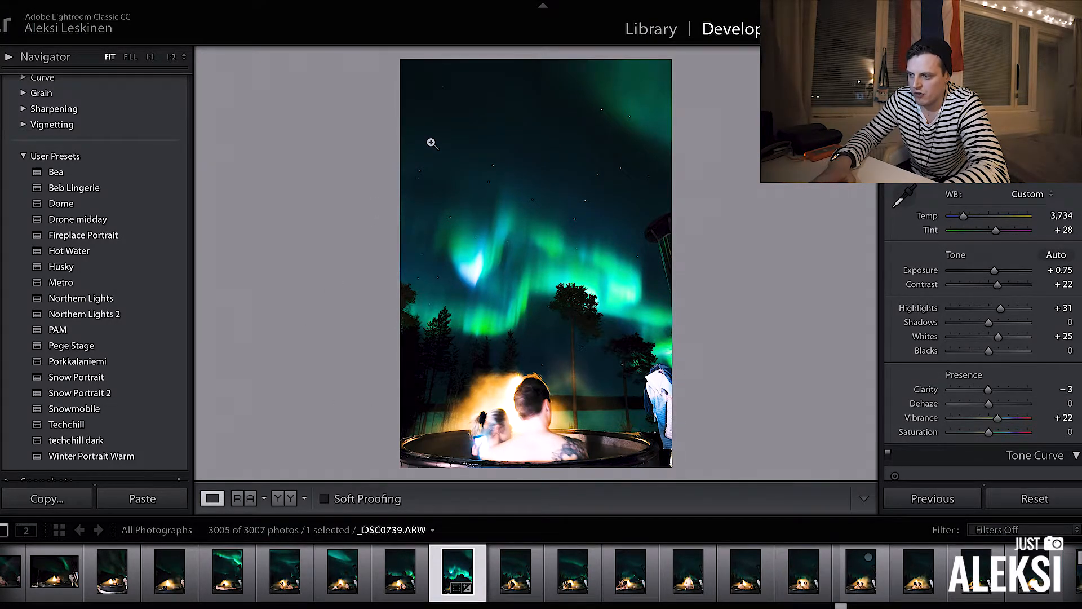
drag(840, 606, 842, 607)
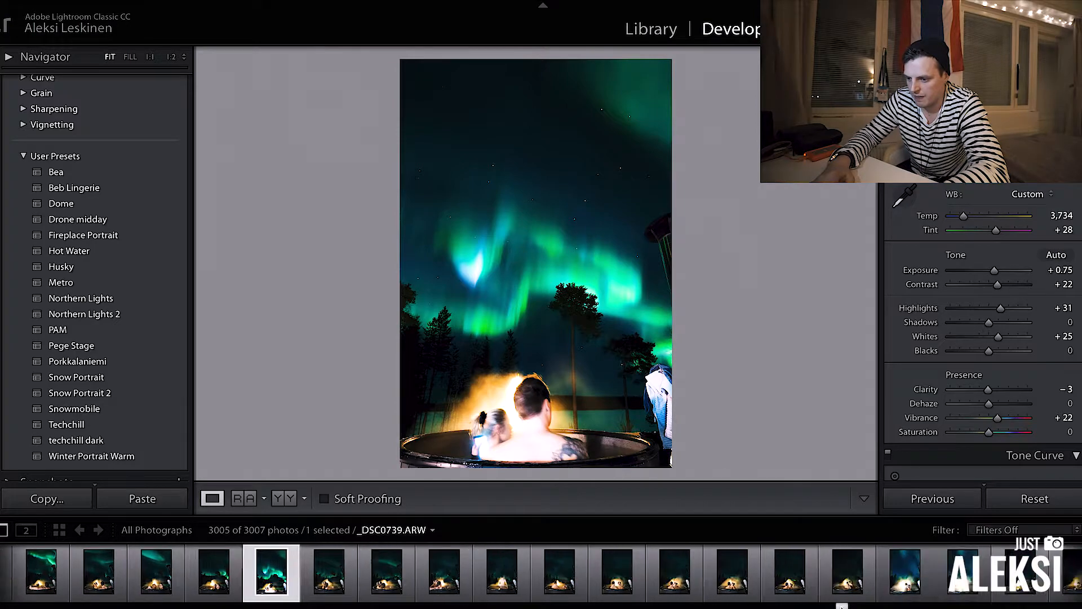
click(719, 572)
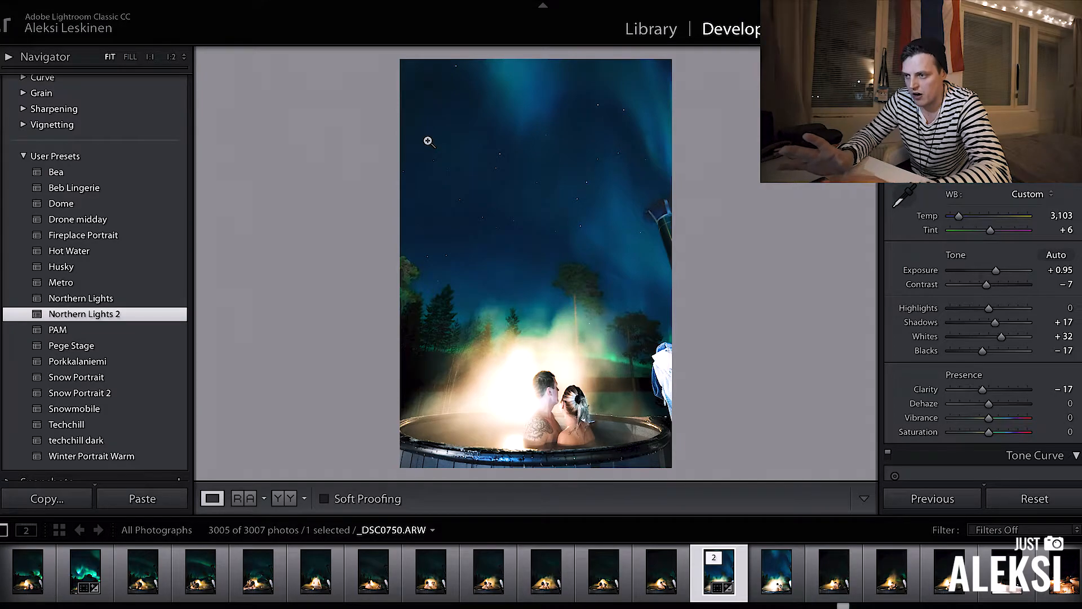
Send _DSC0750.ARW to Adobe Photoshop CC 2019 for editing and switch to Photoshop.
right_click(515, 161)
mouse_move(632, 285)
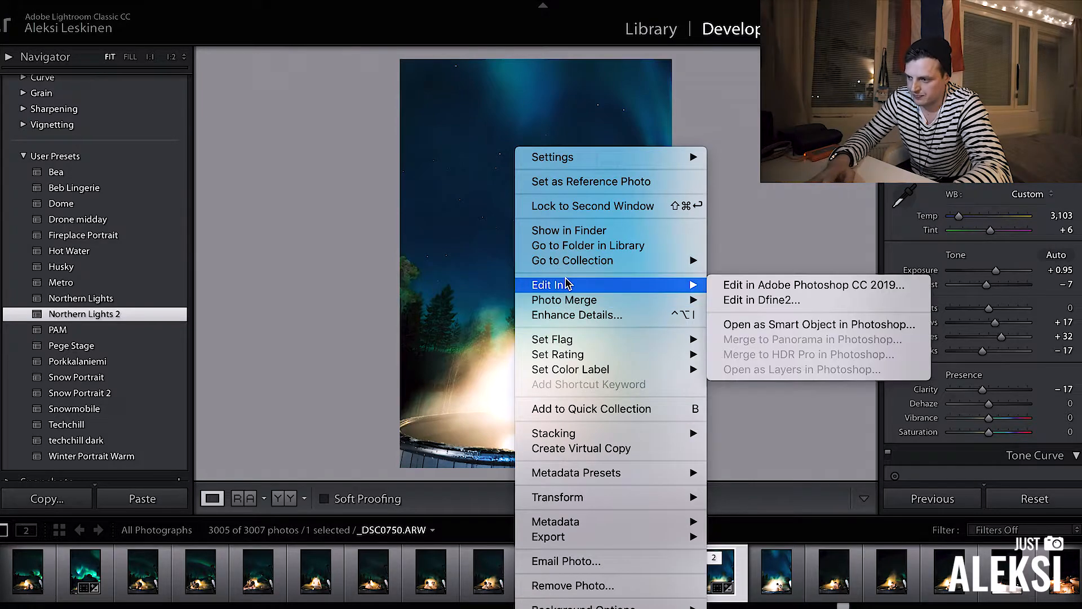
click(755, 286)
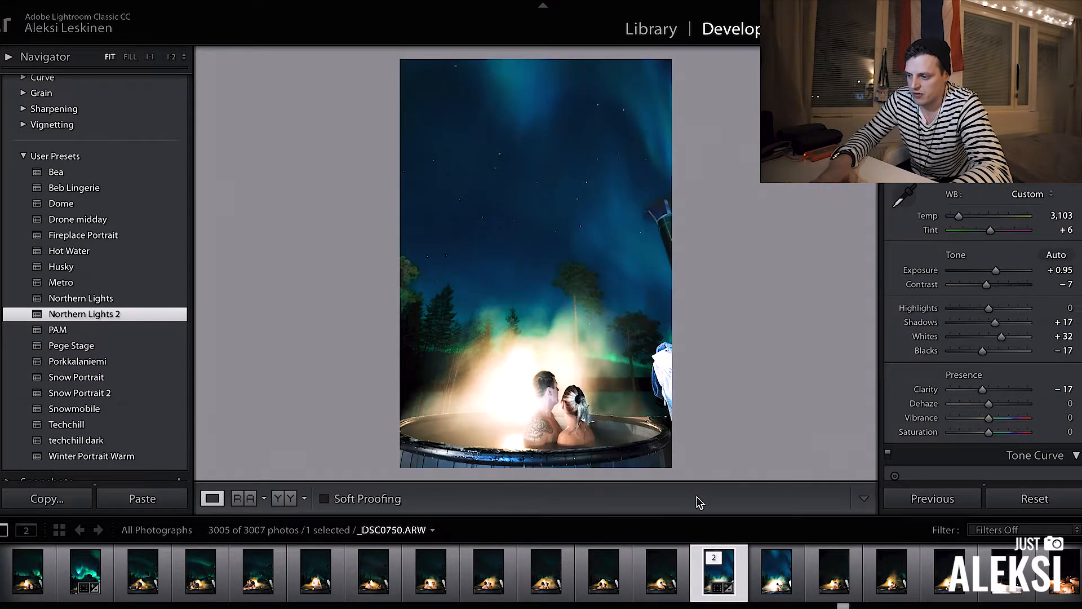
click(641, 607)
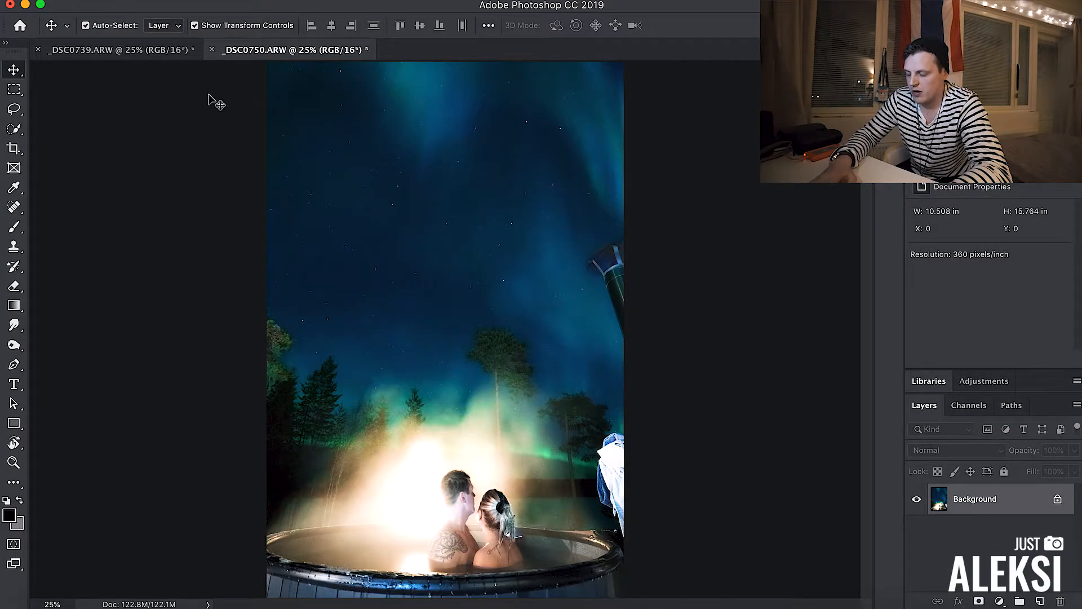
Compare the open _DSC0739.ARW and _DSC0750.ARW documents, ending on _DSC0750.ARW.
click(105, 50)
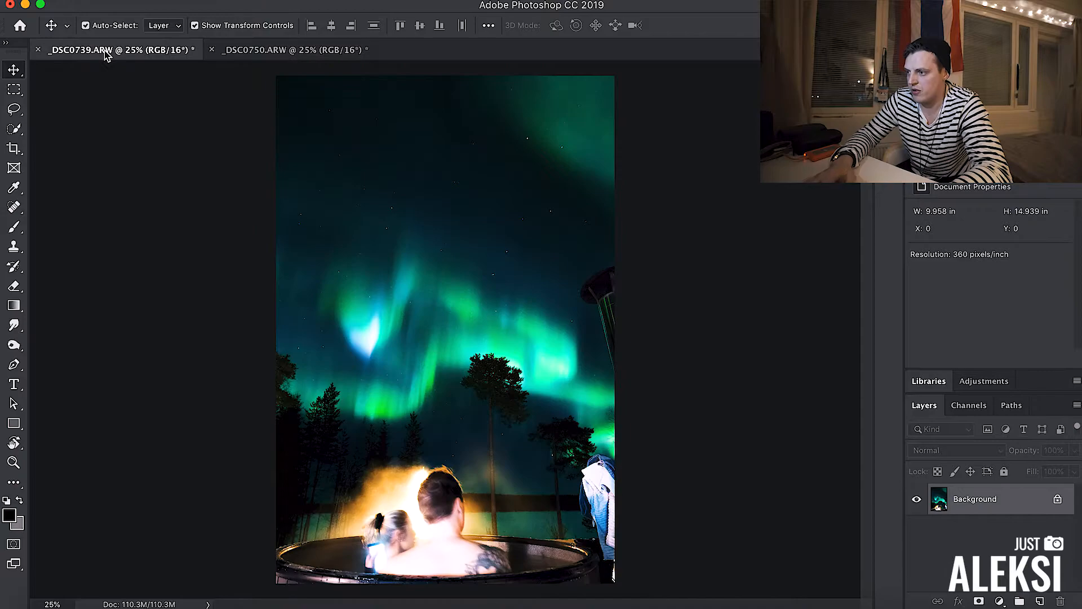
click(307, 51)
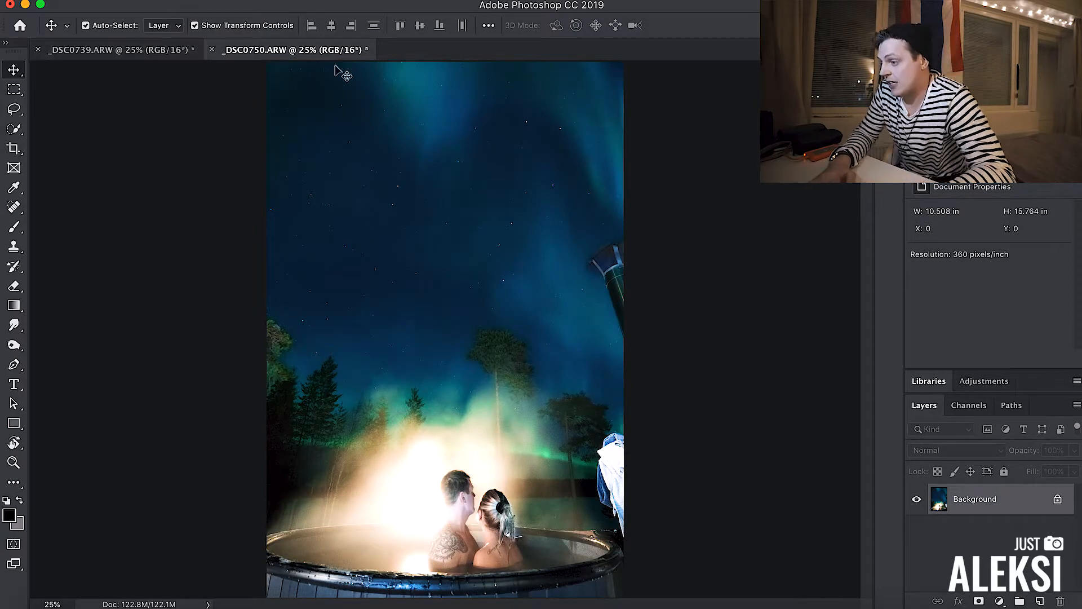
click(124, 48)
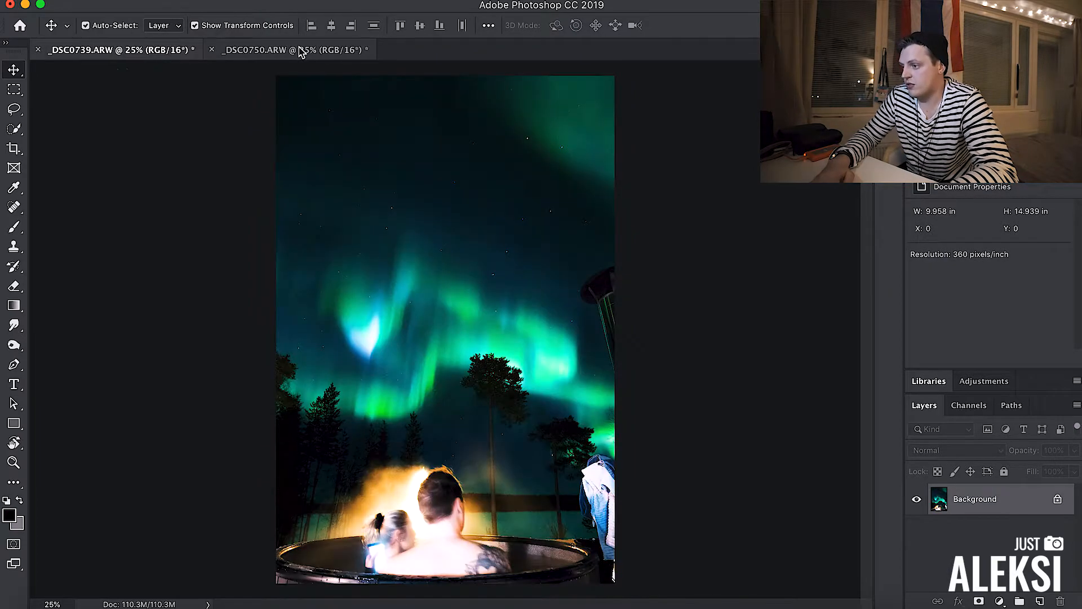
click(300, 50)
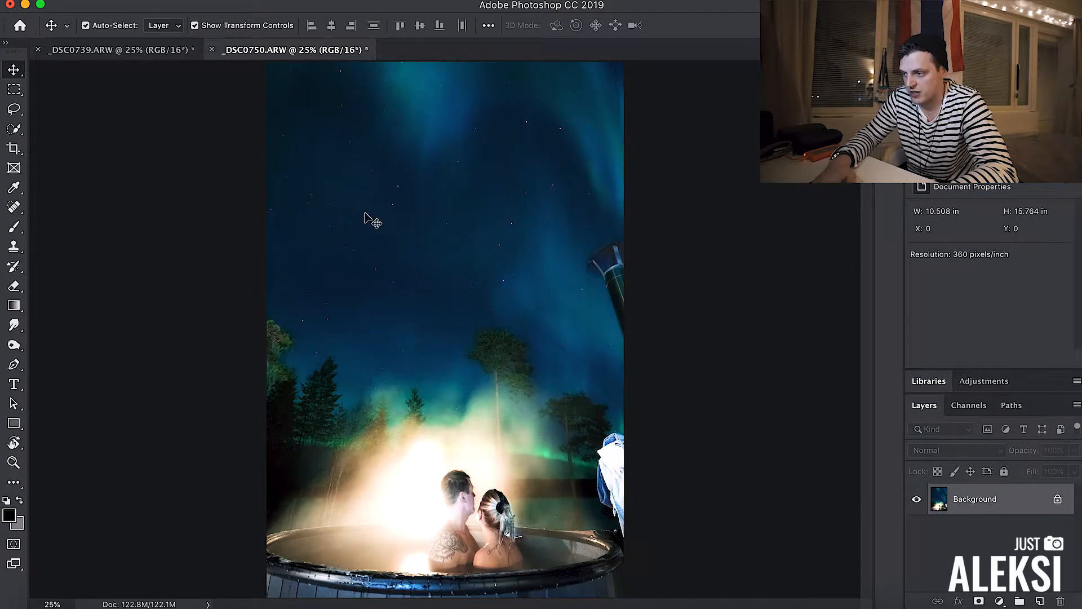
Unlock the Background layer of _DSC0750.ARW and leave the unlocked layer selected.
click(1057, 499)
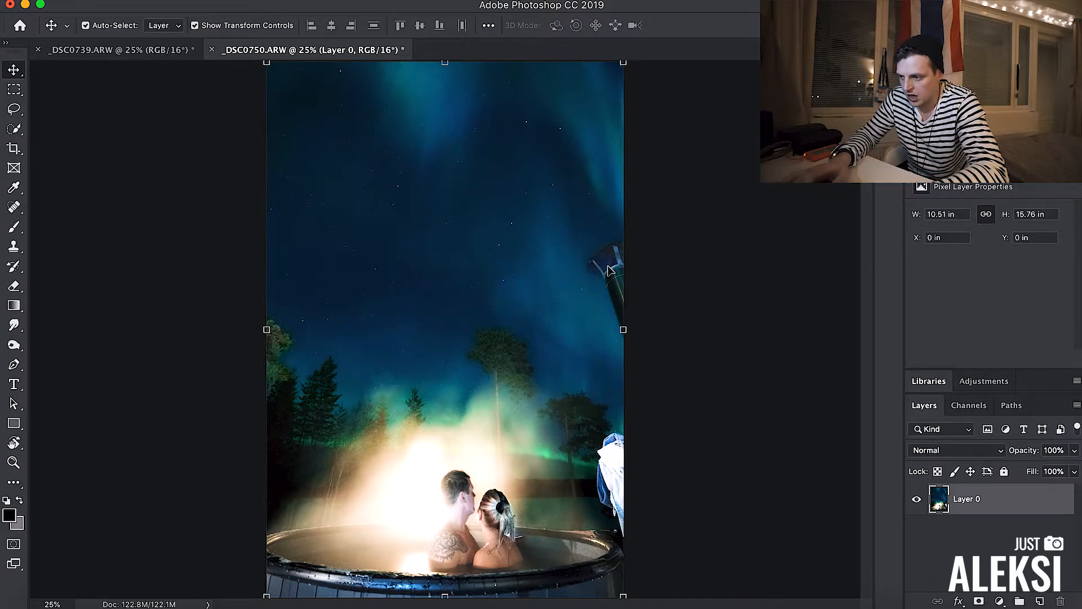
click(177, 264)
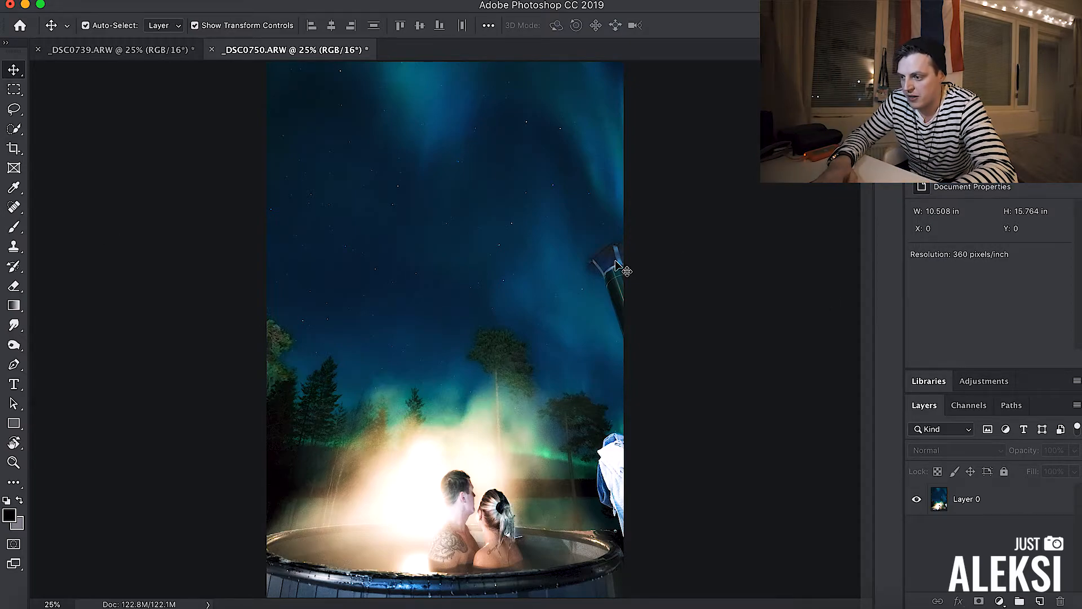
click(361, 186)
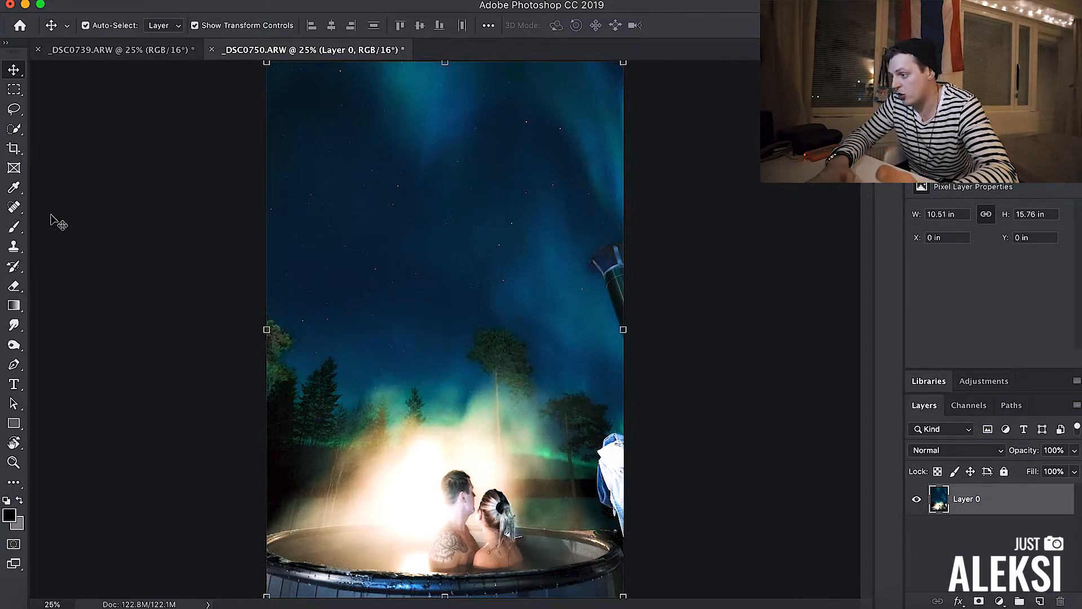
click(14, 207)
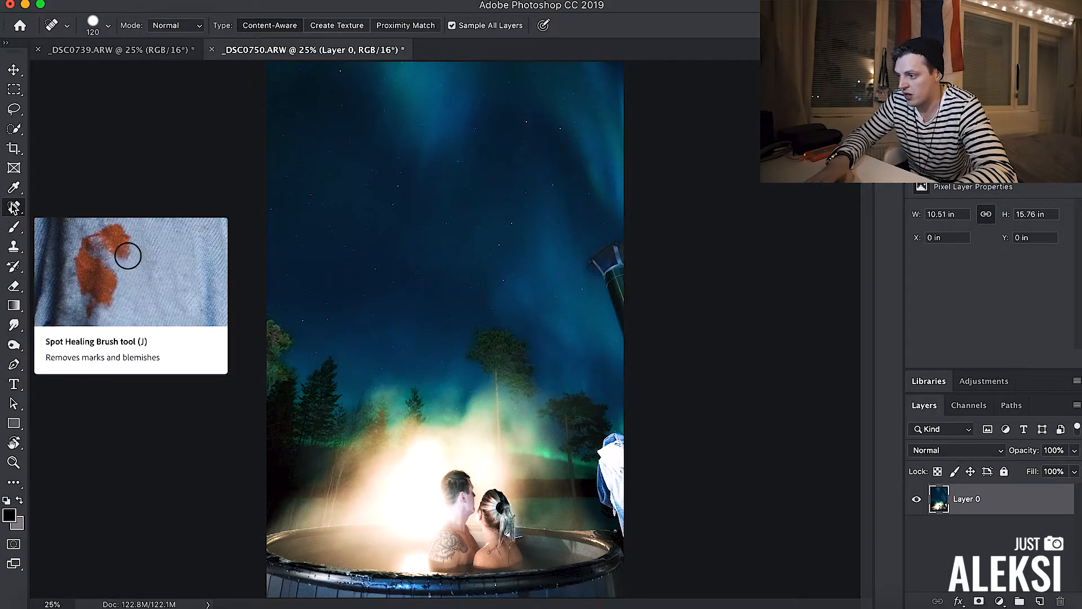
mouse_move(590, 268)
mouse_down()
mouse_move(610, 295)
mouse_move(610, 245)
mouse_move(596, 265)
mouse_up()
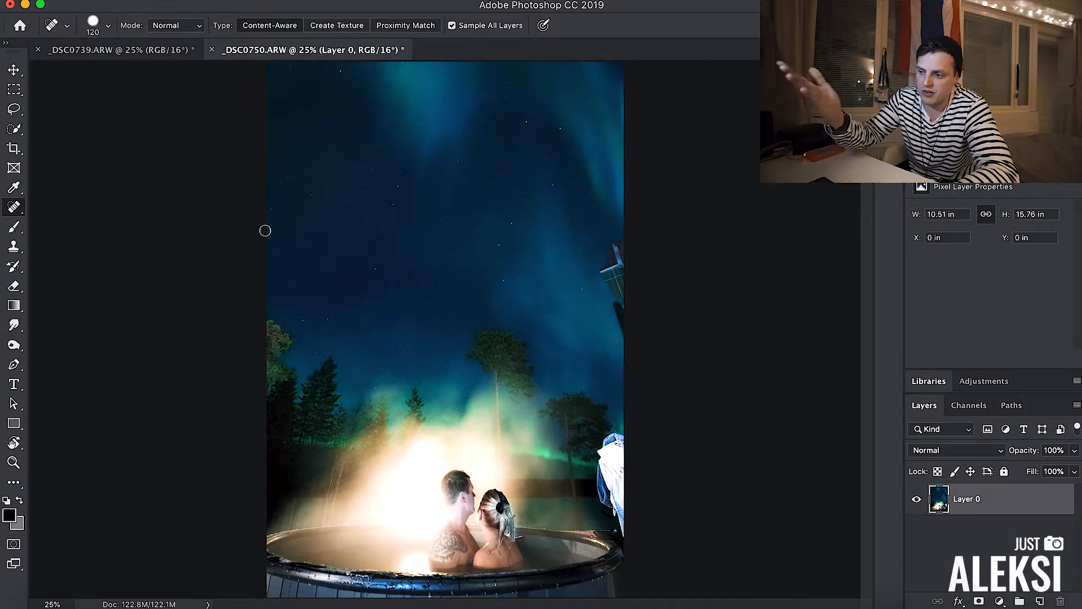
key(super+z)
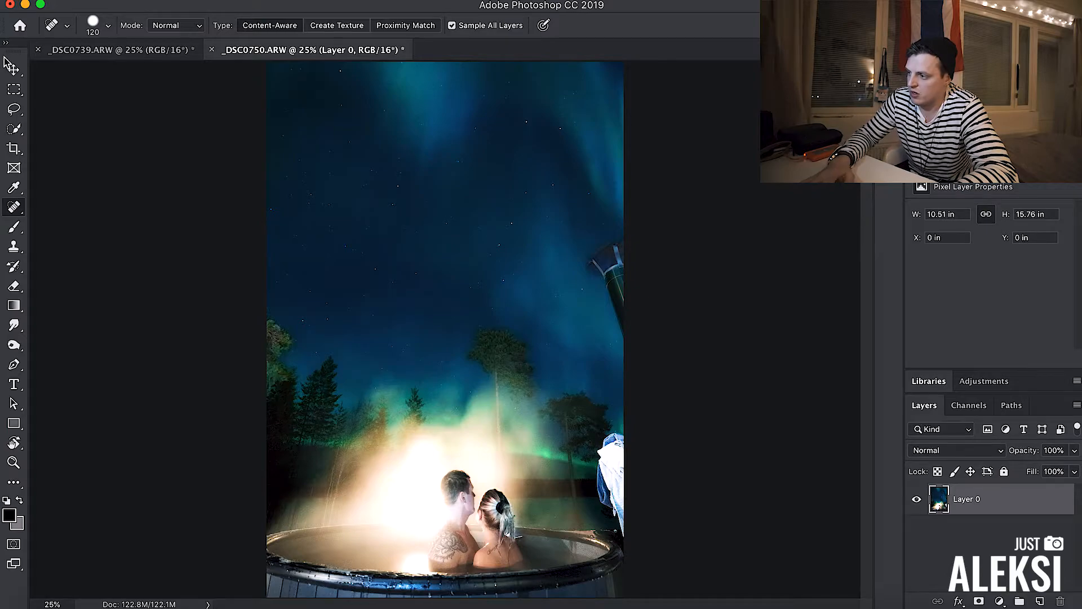
Start a Warp transform on Layer 0 and bulge its right edge outward beyond the canvas to push the chimney out of frame.
click(14, 69)
key(super)
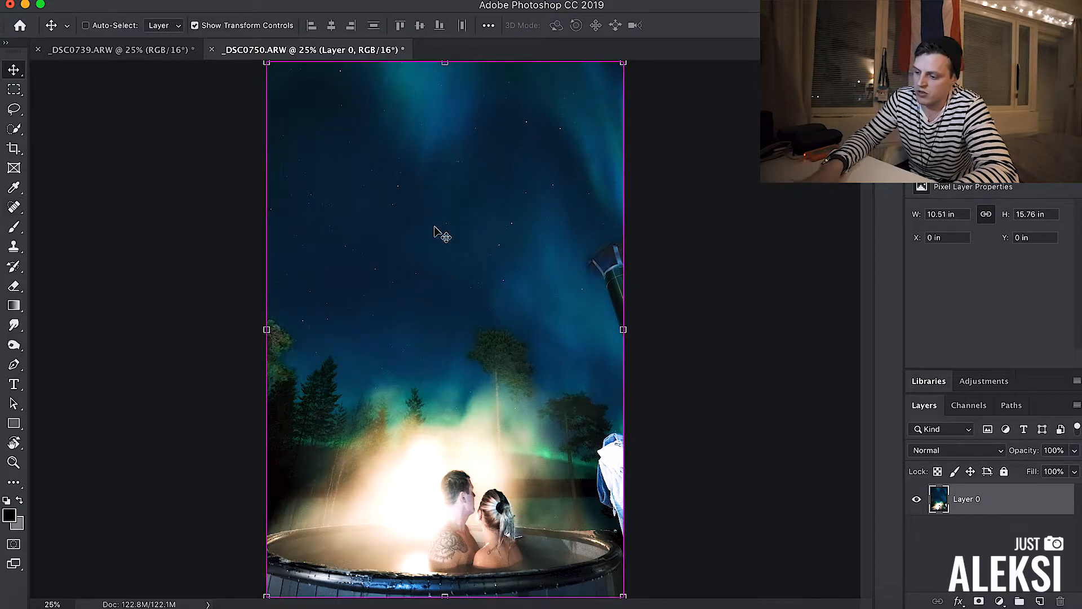
key(super+t)
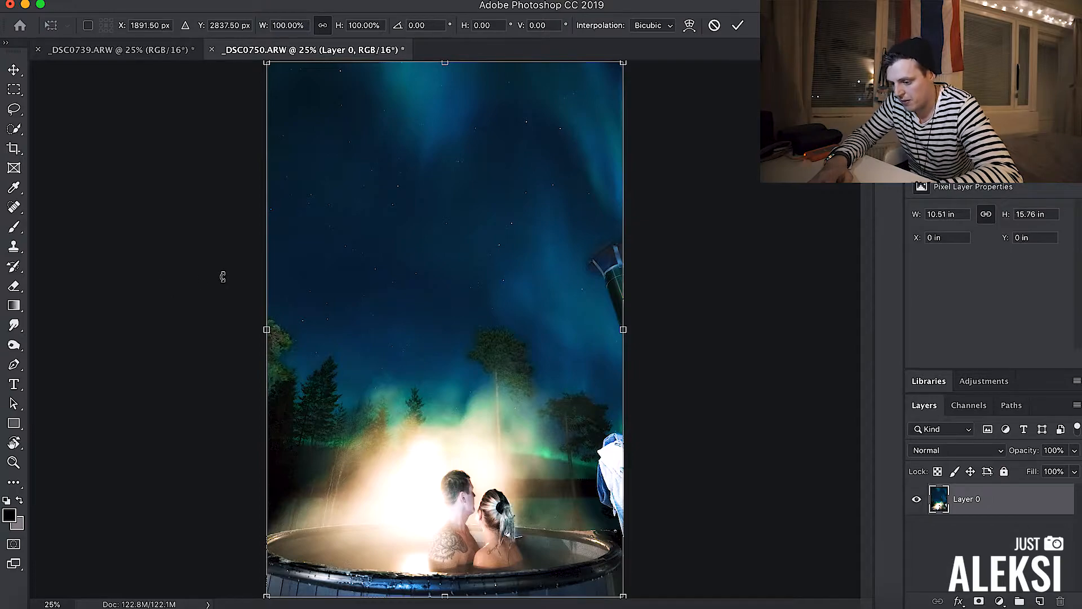
key(super+minus)
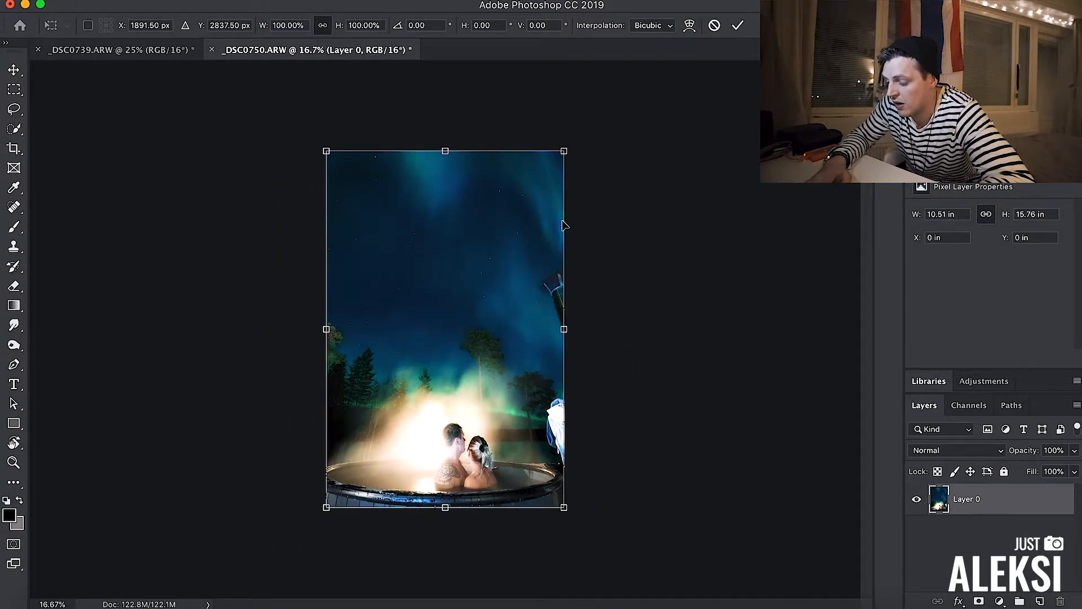
right_click(483, 287)
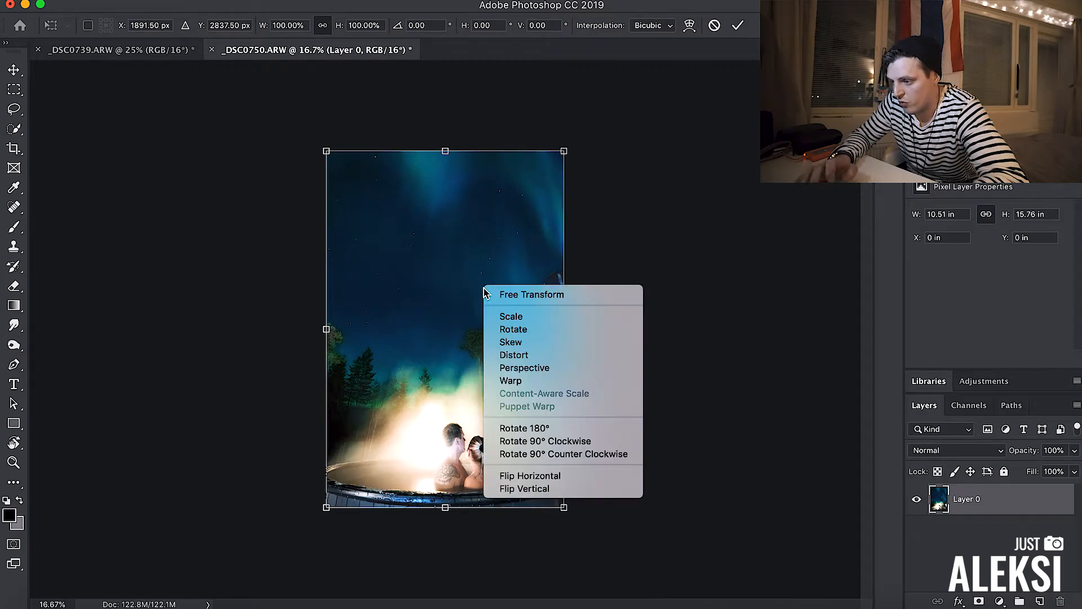
click(522, 383)
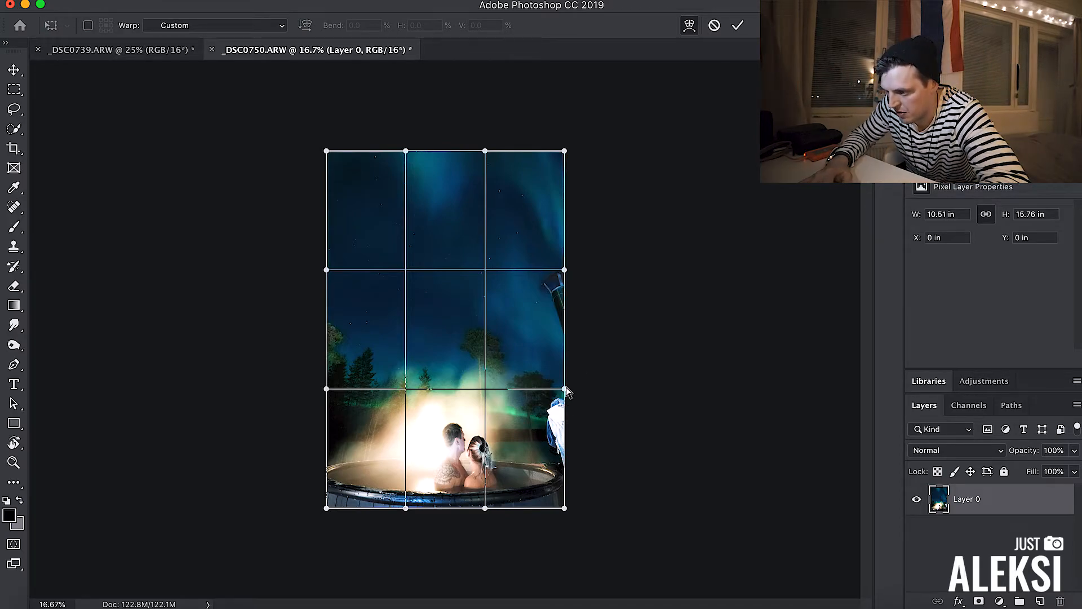
drag(572, 388, 587, 389)
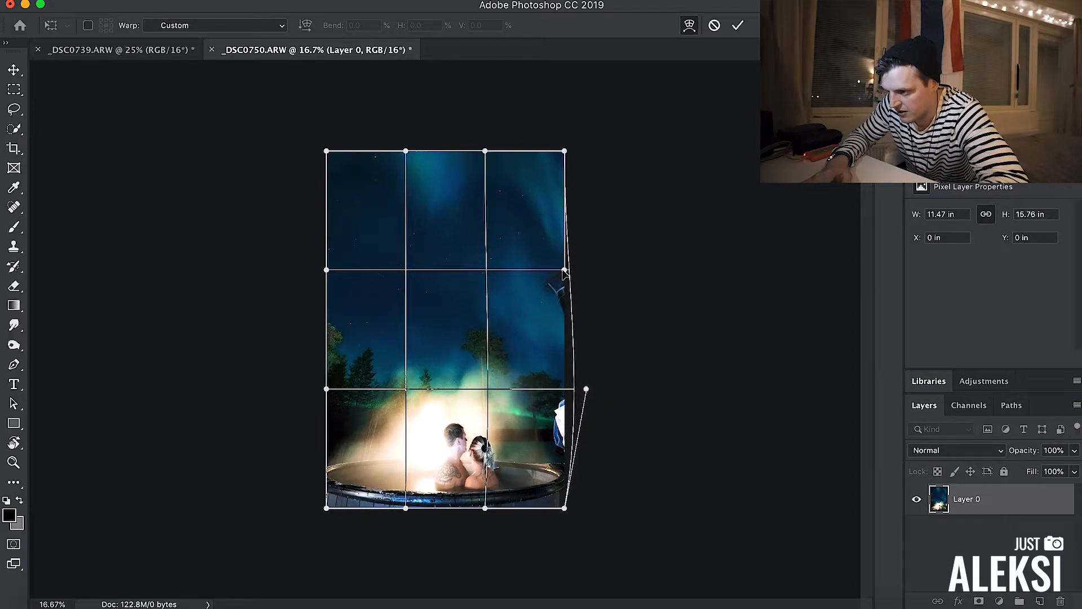
drag(565, 271, 599, 272)
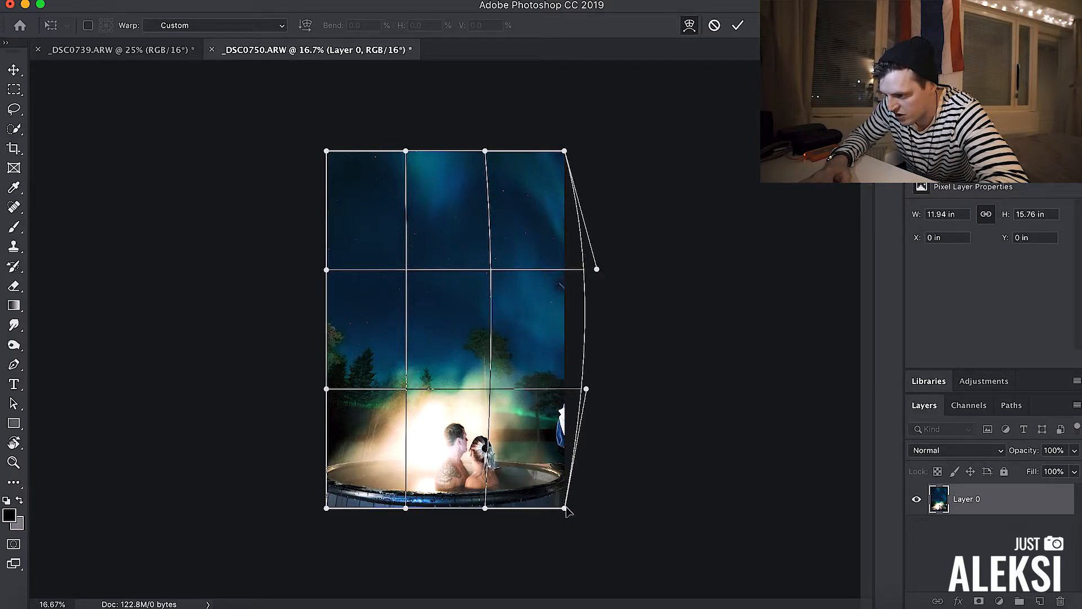
Pull the warp's lower right corner and right edge further outward beyond the canvas, and apply the transform.
drag(565, 509, 570, 509)
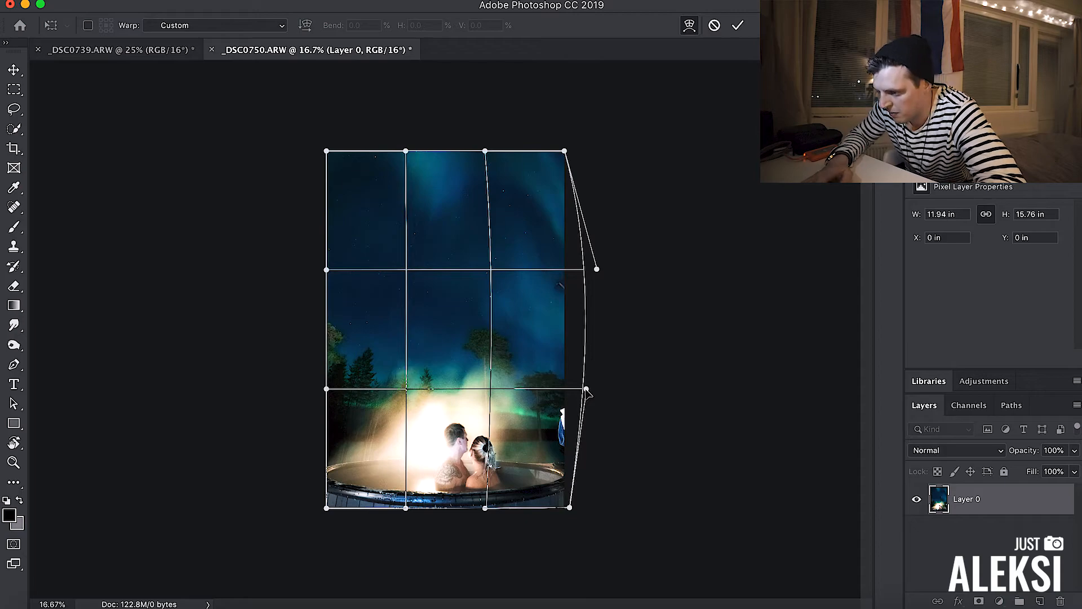
drag(586, 389, 609, 391)
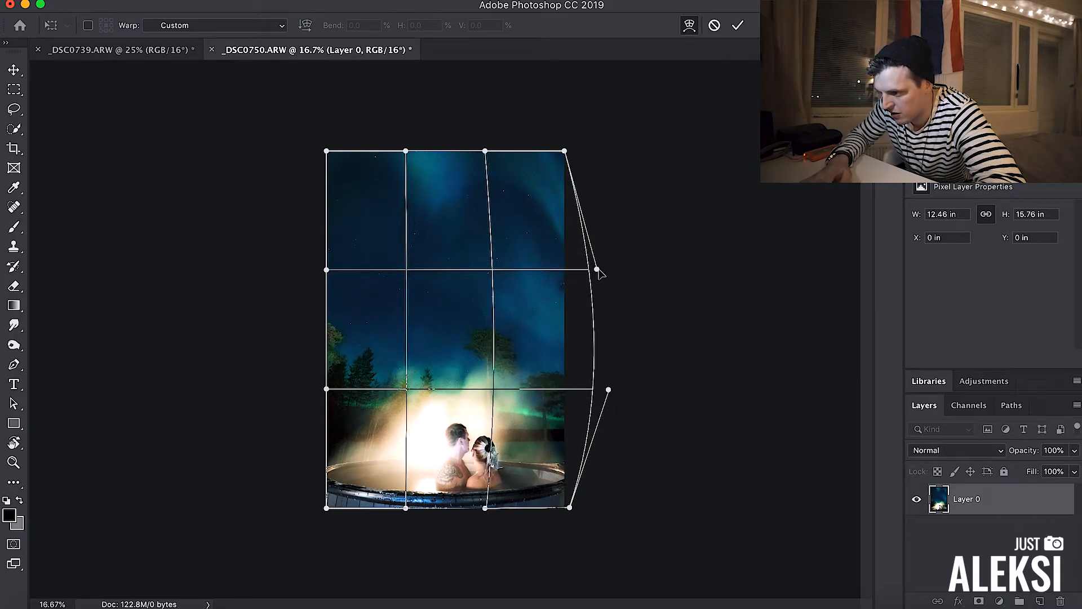
drag(598, 270, 616, 271)
key(super+equal)
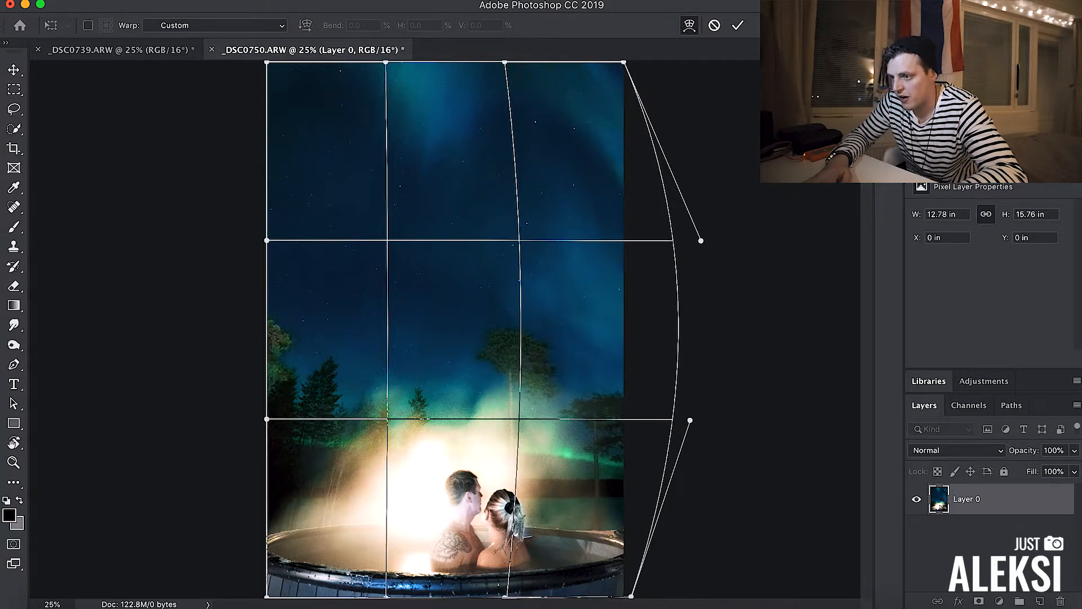
click(738, 26)
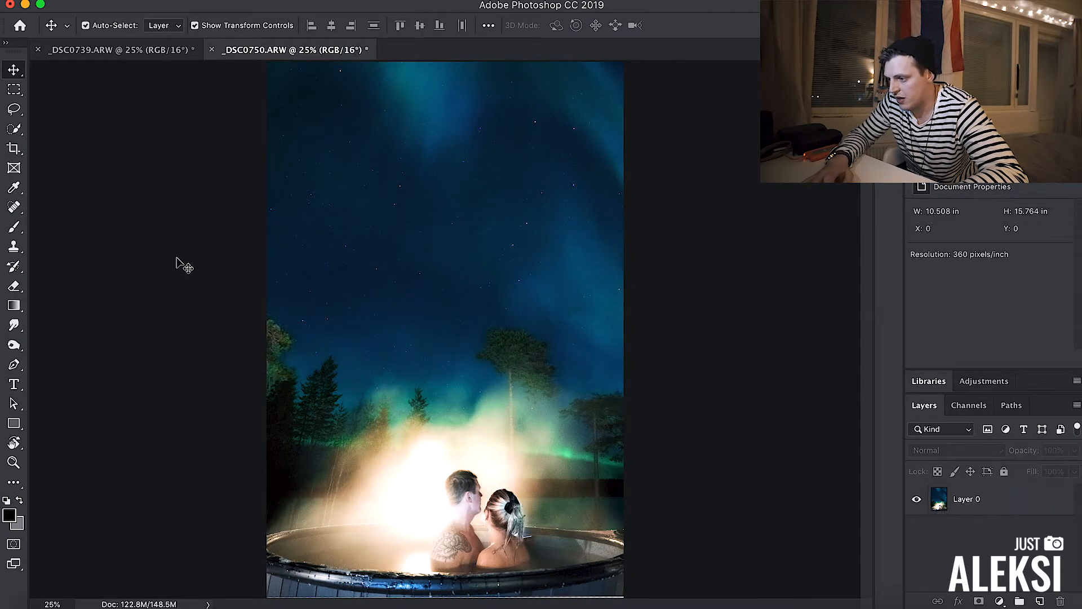
Enlarge Layer 0 slightly from its lower right corner to about 12.15 × 15.81 in to cover the canvas's bottom edge, and apply the transform.
click(85, 26)
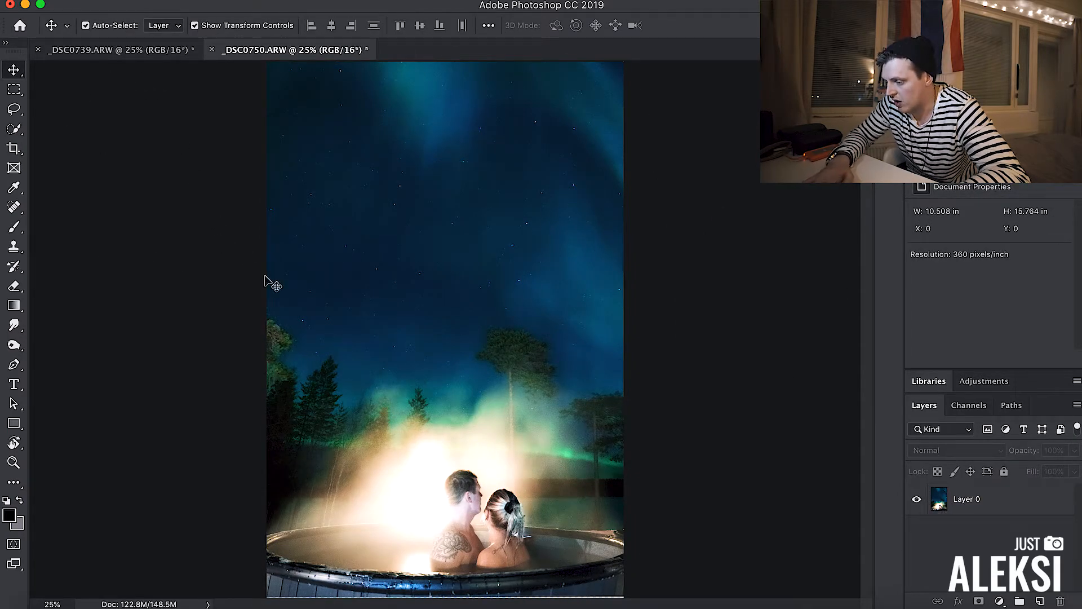
key(super+minus)
click(85, 25)
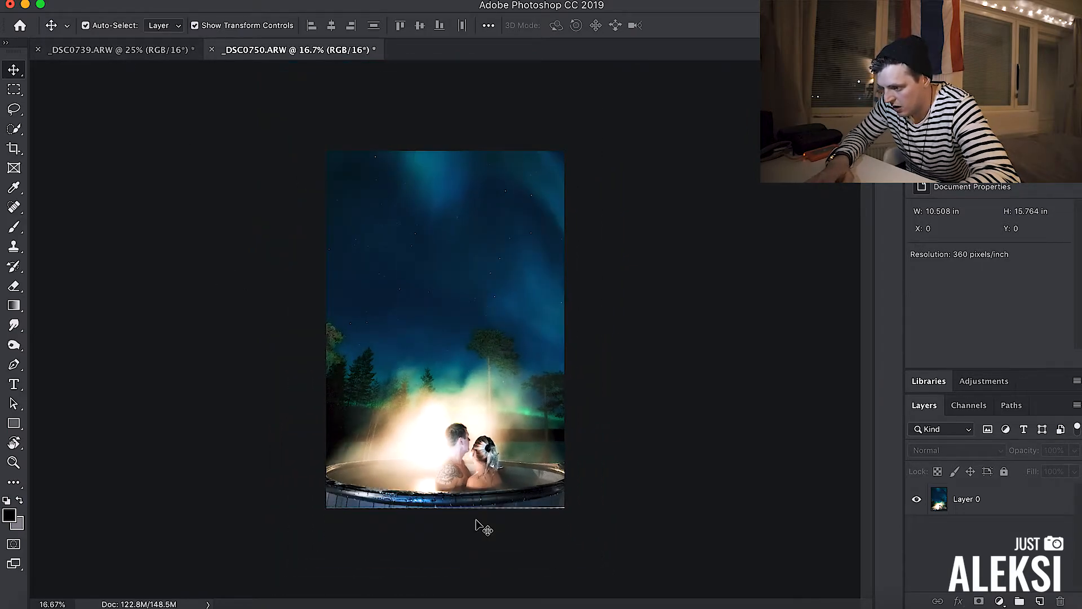
click(527, 449)
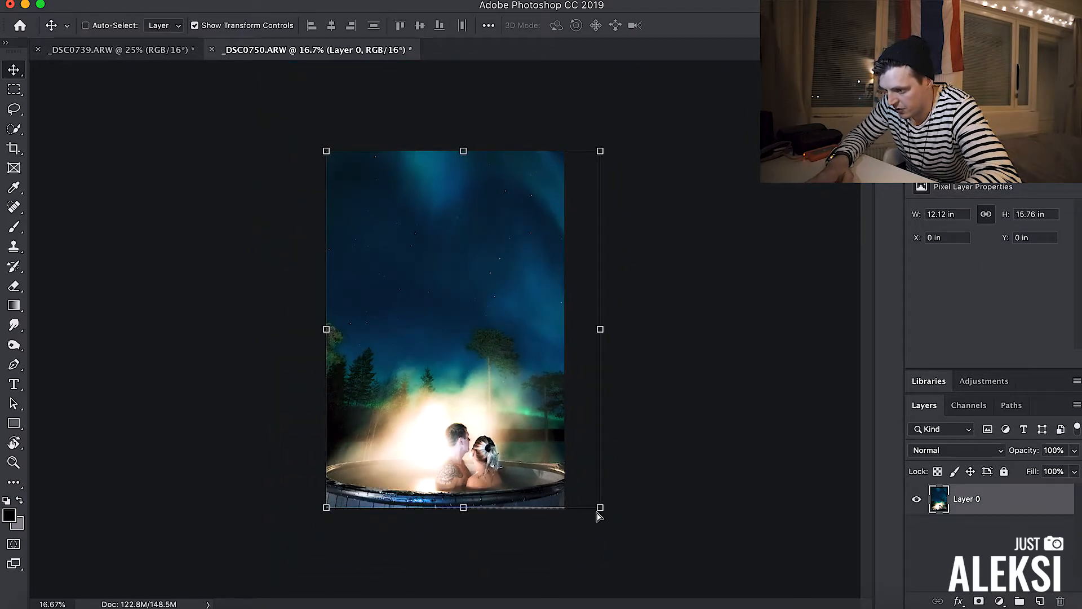
key(super+plus)
key(super+plus)
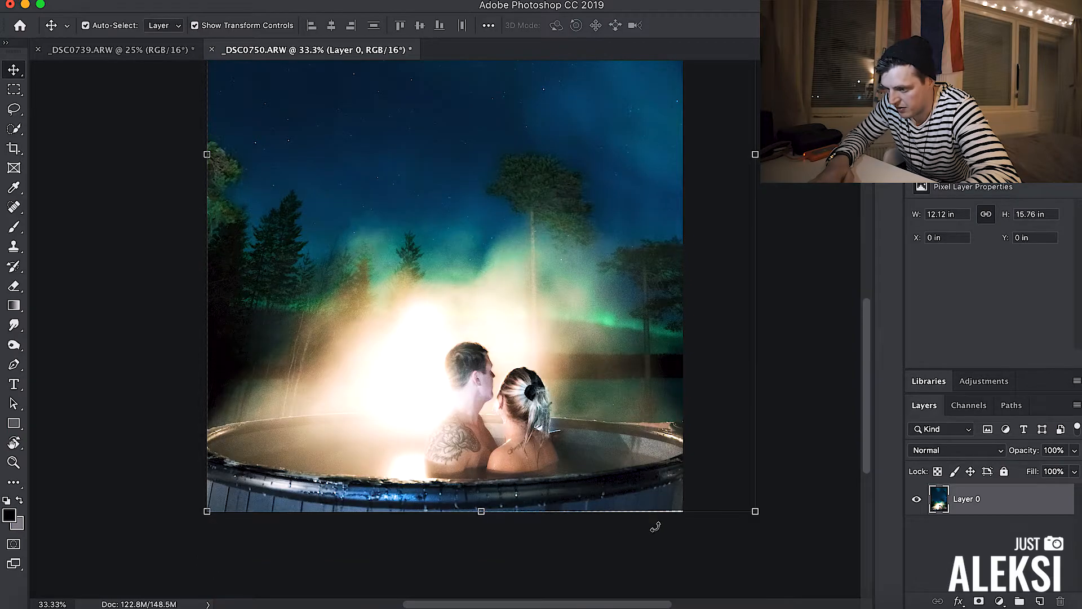
drag(755, 511, 753, 509)
click(735, 25)
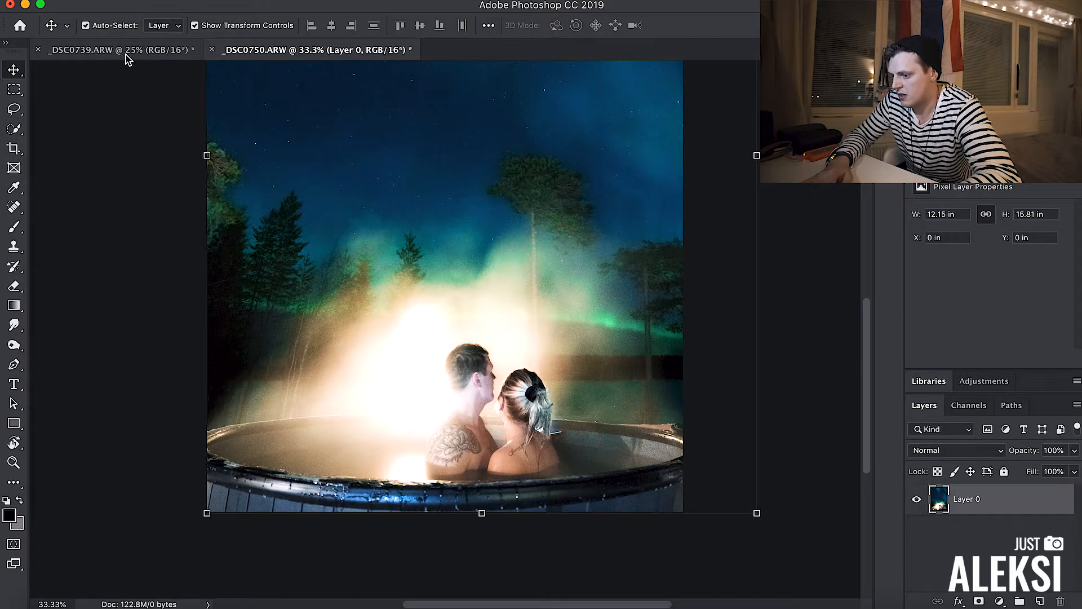
In _DSC0739.ARW, make a rectangular marquee selection across the full width of the sky, from the top down to just above the couple.
click(103, 136)
click(109, 52)
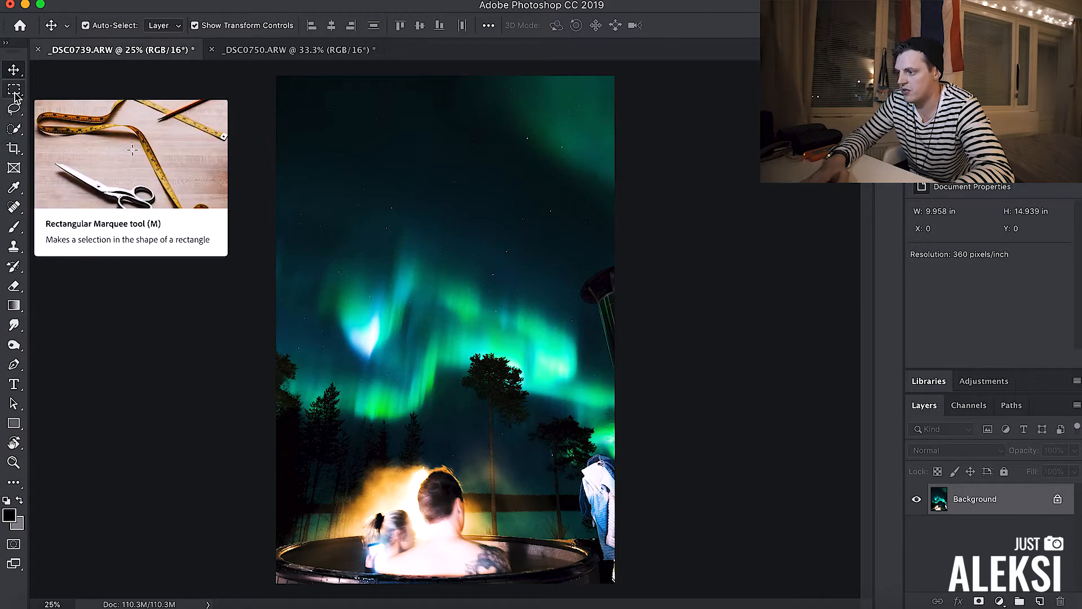
click(15, 92)
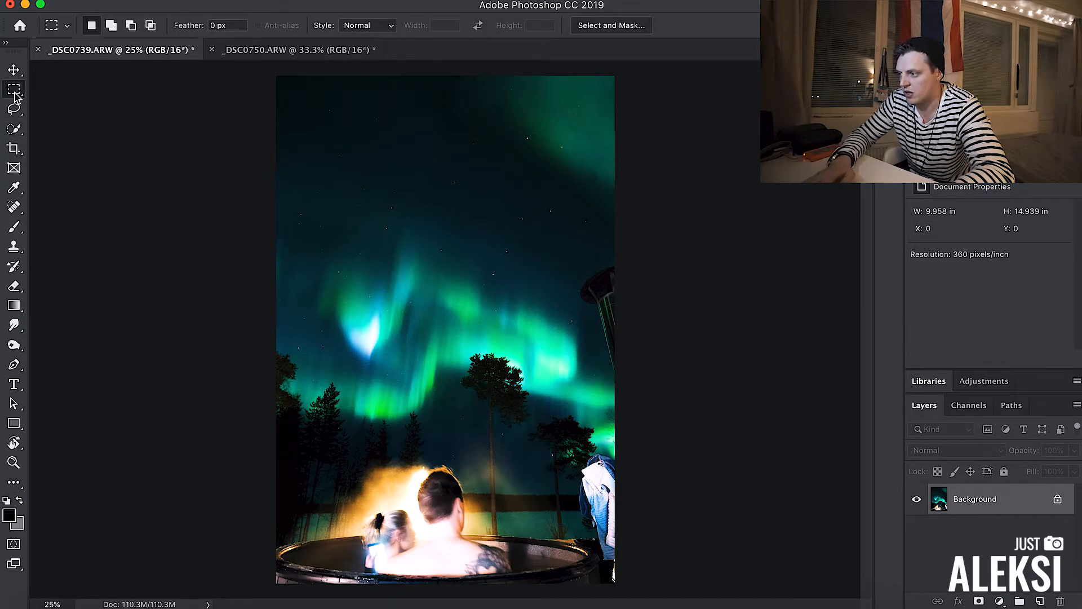
right_click(15, 95)
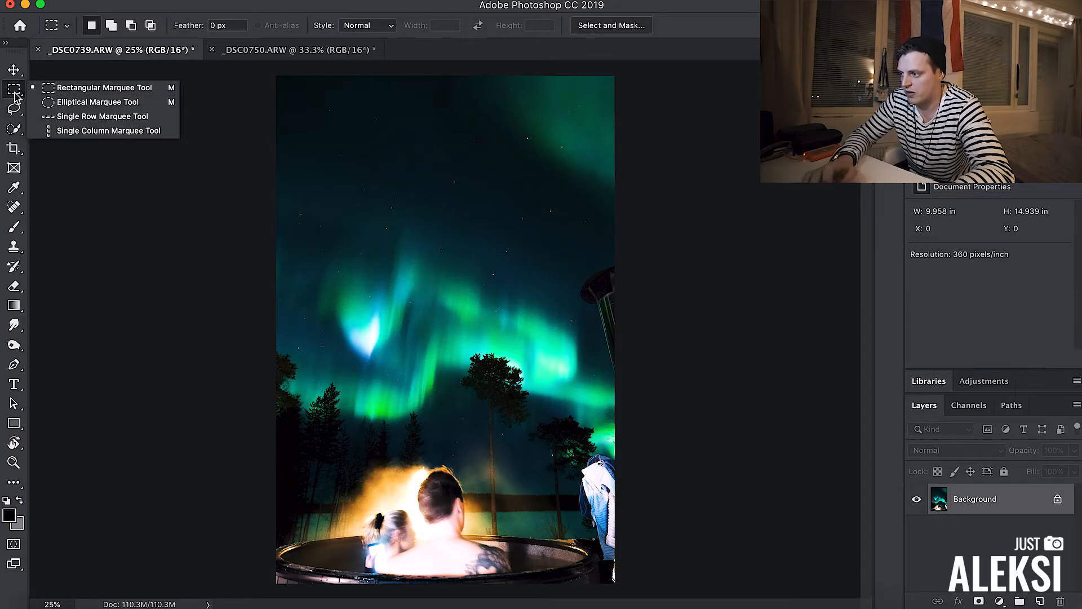
click(84, 89)
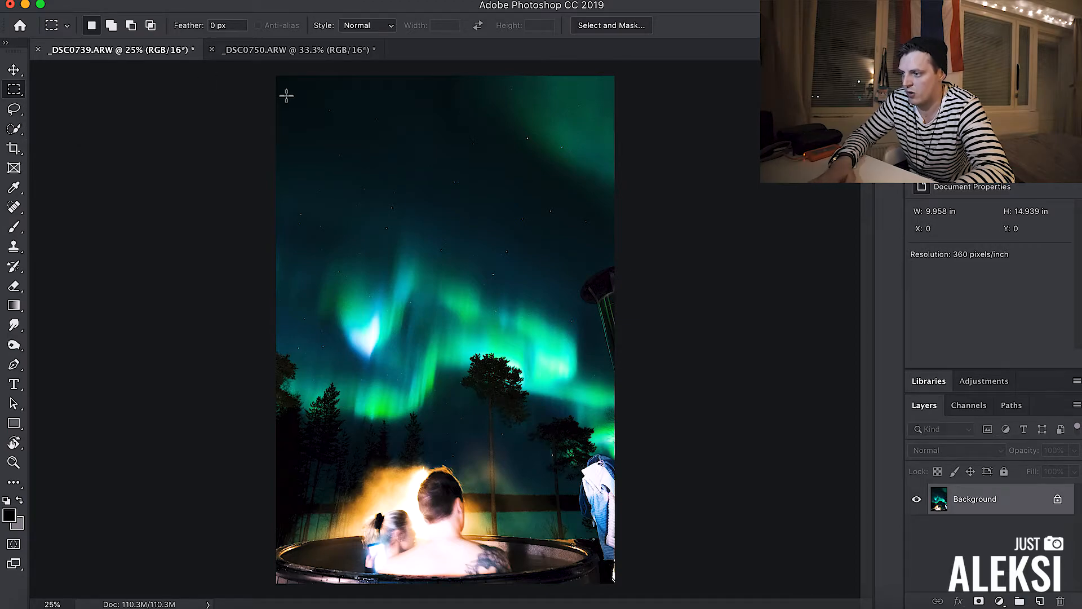
drag(267, 74, 618, 451)
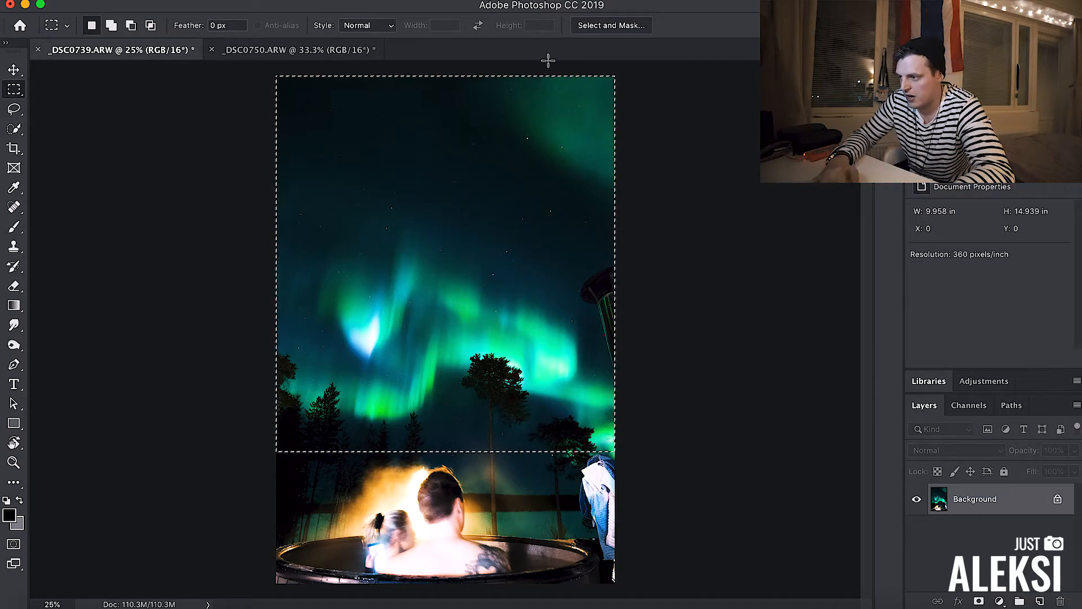
Copy the selected northern lights sky and paste it into _DSC0750.ARW as a new layer.
click(276, 51)
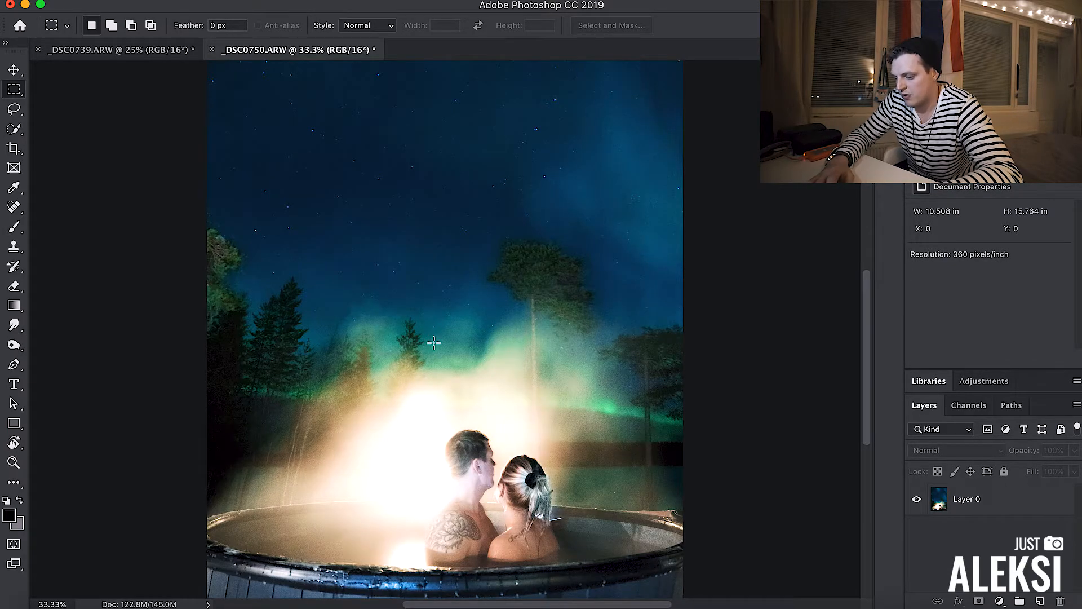
key(super+minus)
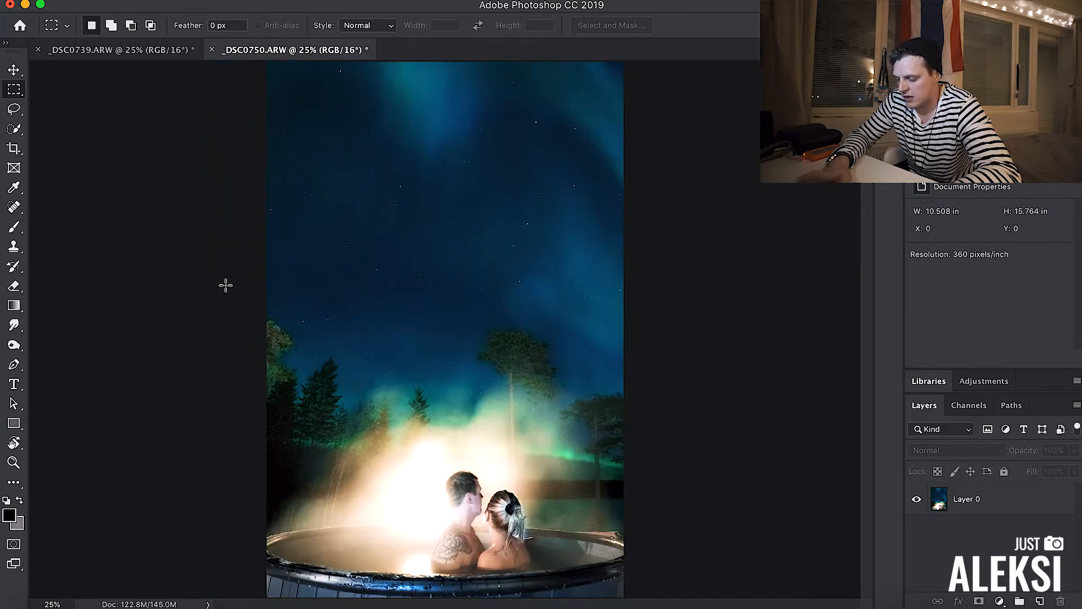
key(super+v)
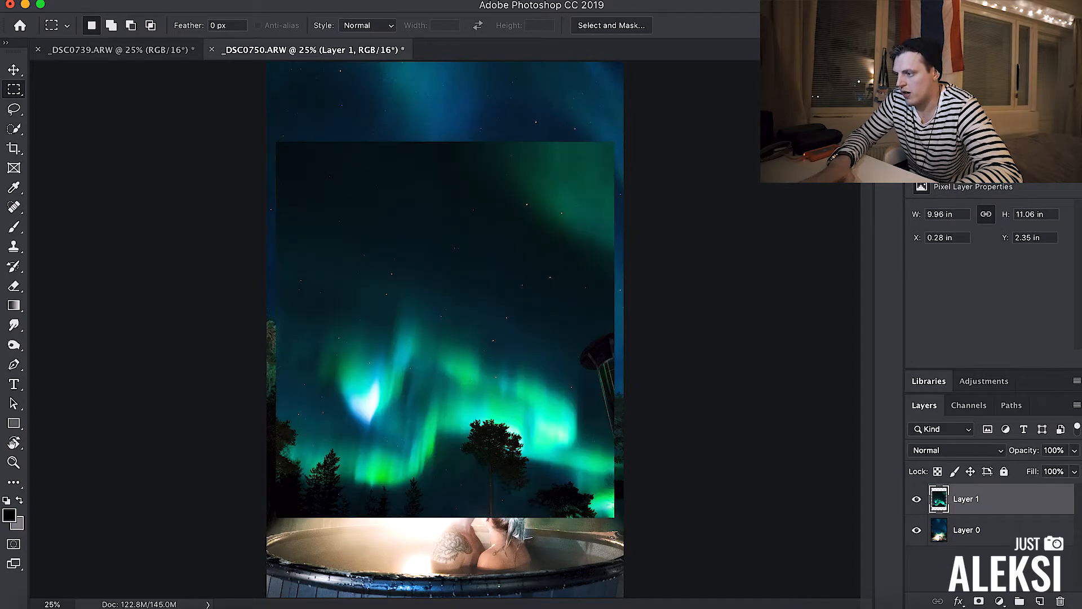
Move Layer 1 up to the canvas's top edge and shift it right to about X 0.91 in, Y 0 in.
key(v)
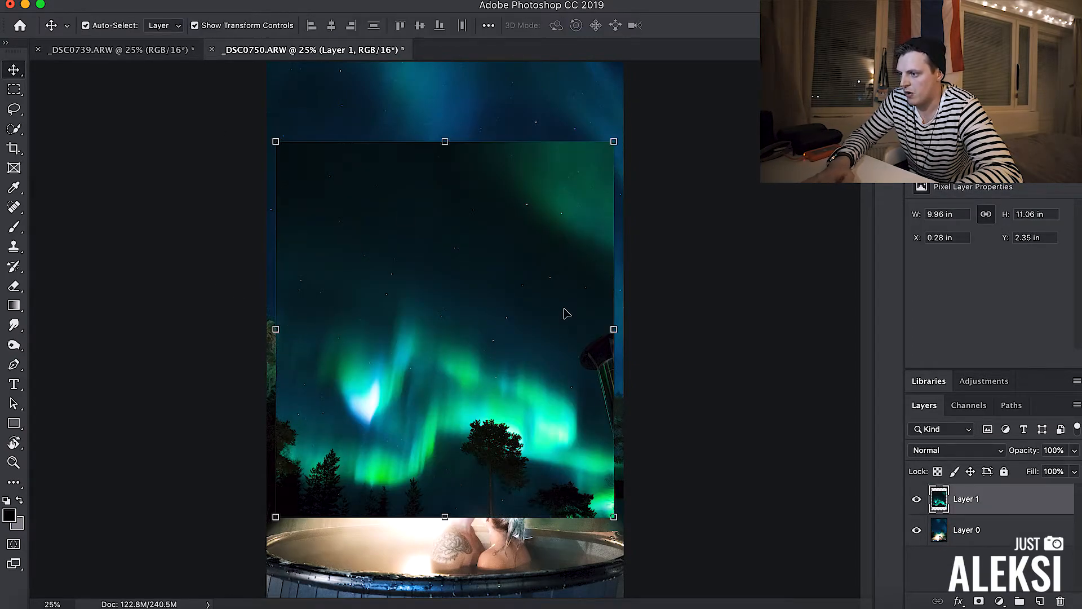
drag(476, 272, 466, 218)
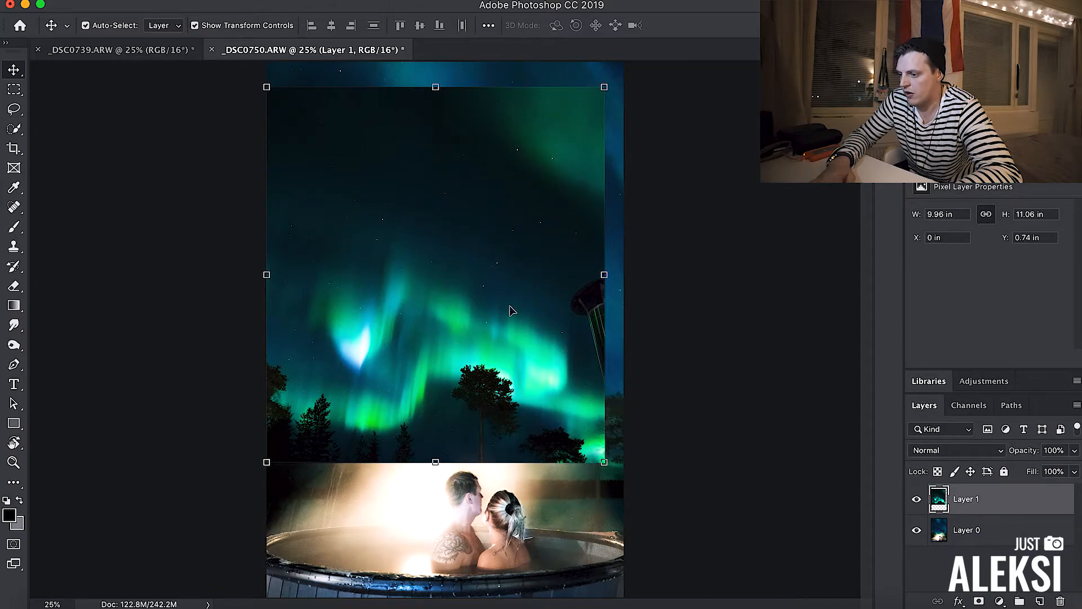
drag(510, 309, 497, 248)
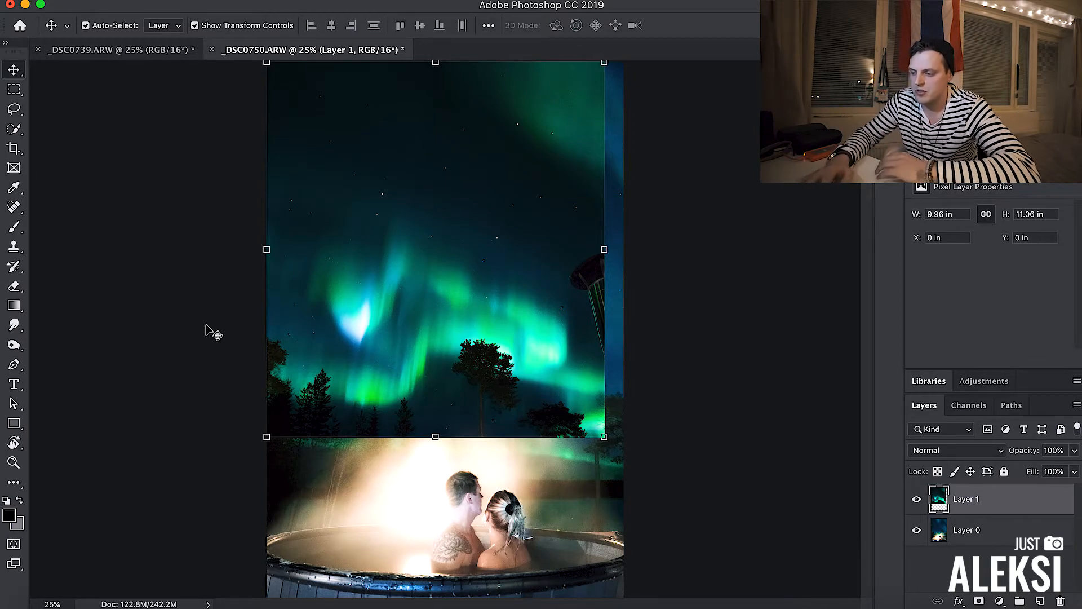
drag(416, 261, 445, 263)
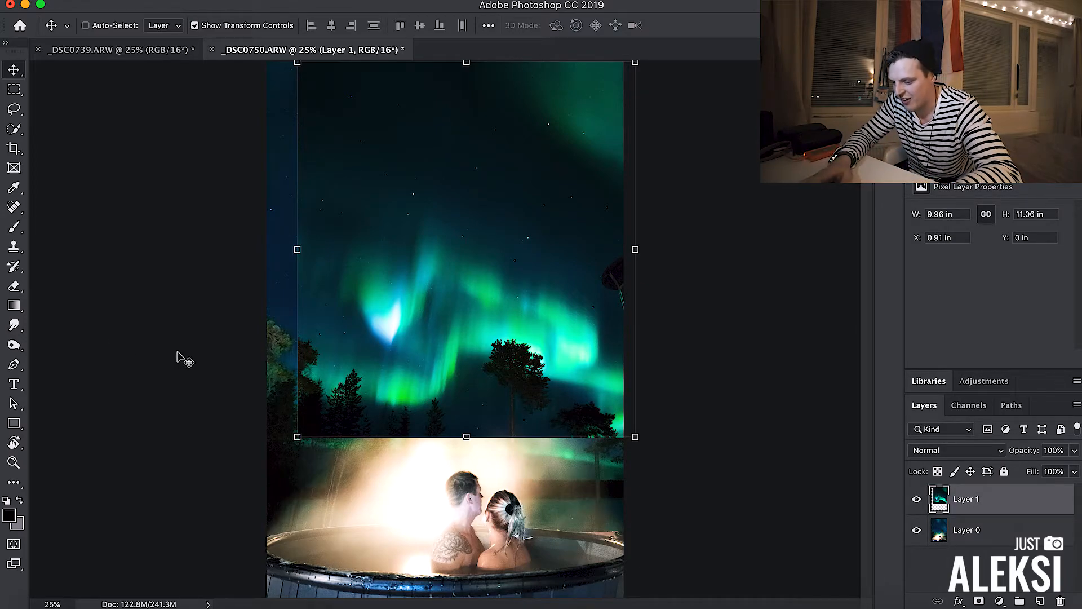
Scale Layer 1 up to about 110.76%, position its trees over the matching trees in Layer 0, and apply the transform.
key(super+minus)
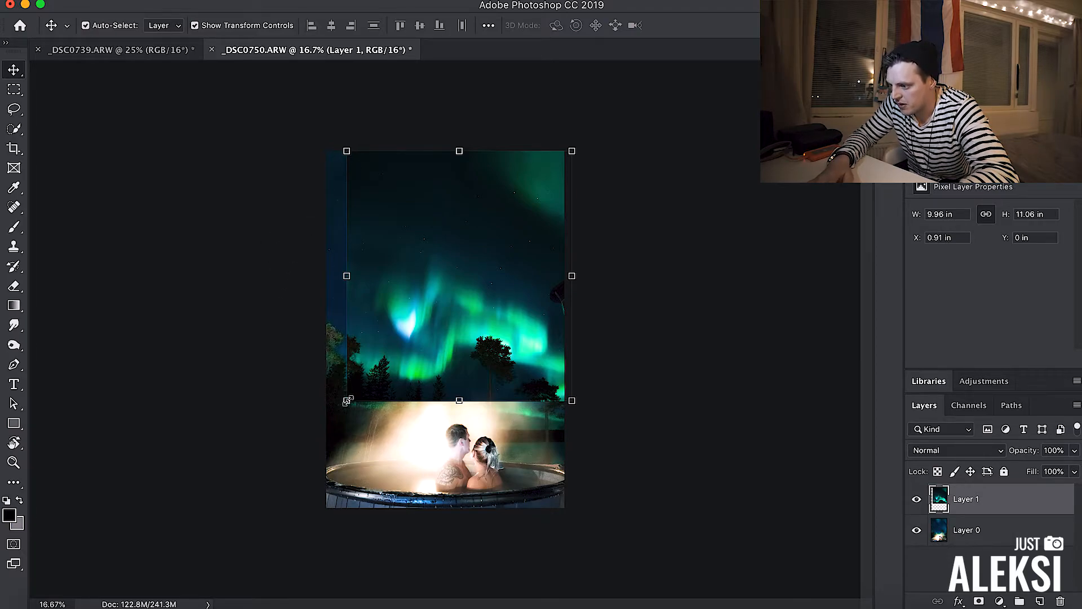
drag(345, 401, 322, 430)
key(super+plus)
key(super+plus)
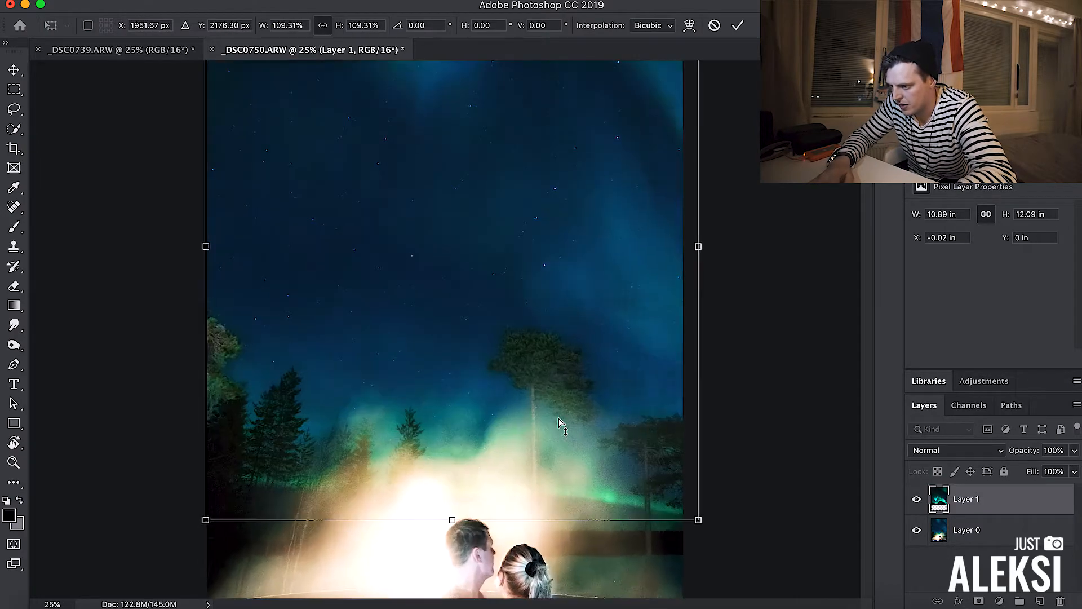
drag(534, 424, 549, 382)
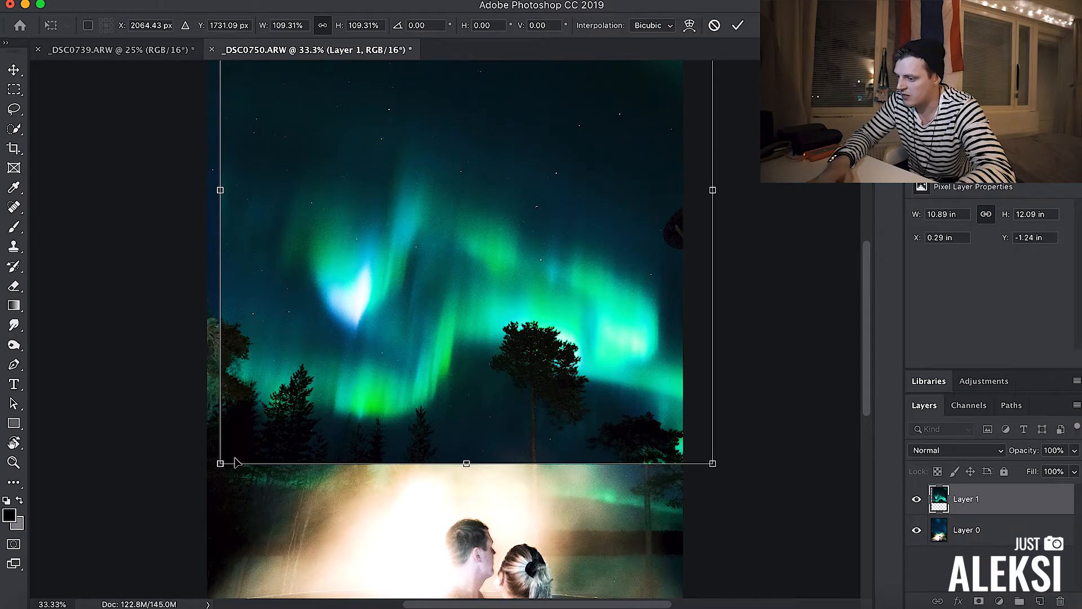
drag(214, 463, 213, 470)
drag(371, 416, 372, 413)
key(super+minus)
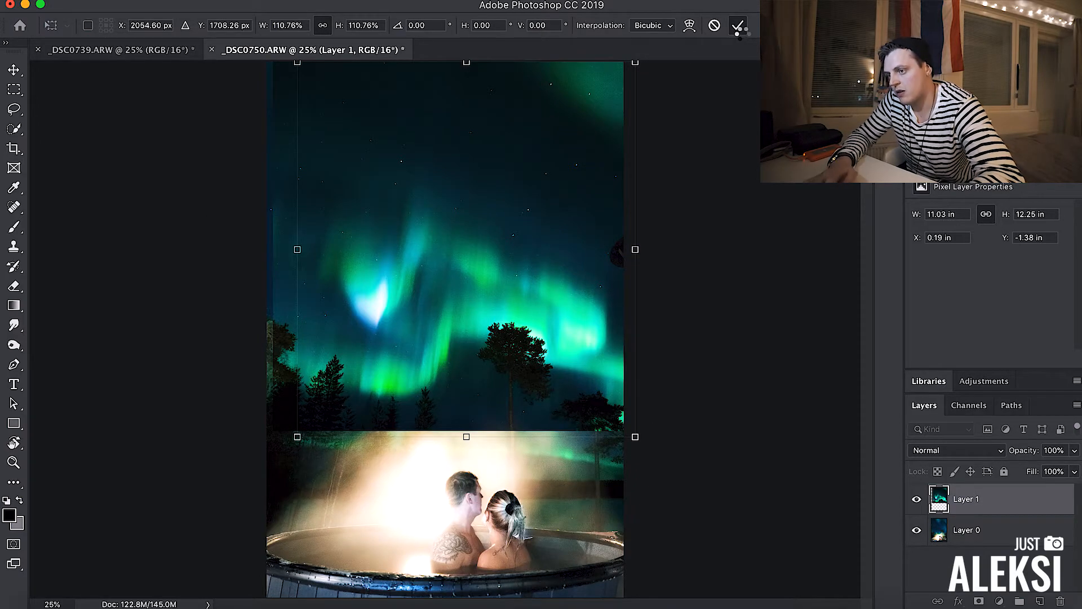
key(Return)
click(704, 297)
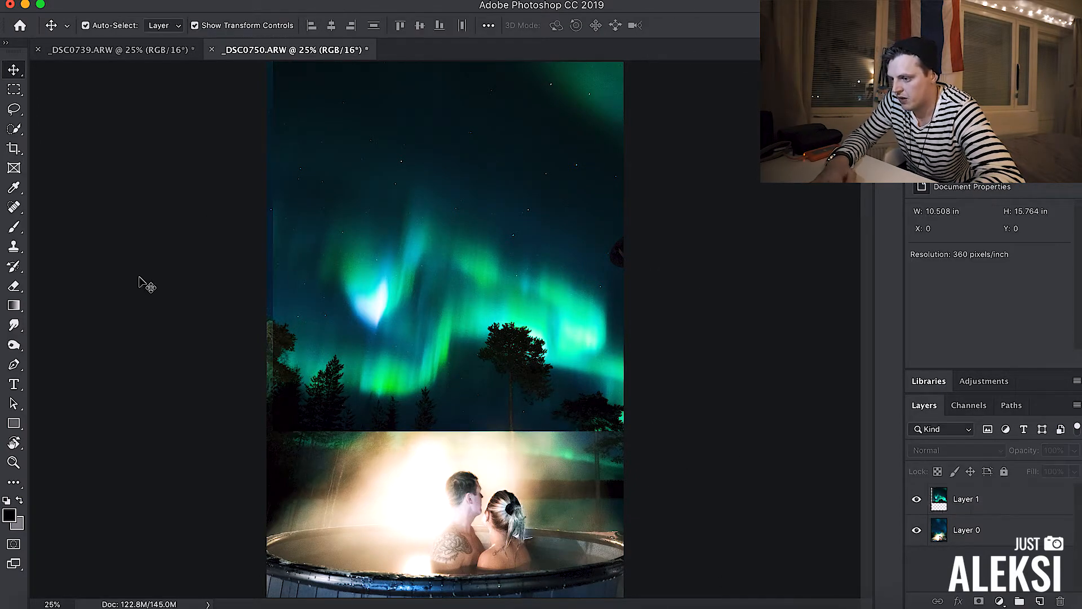
Start a Warp transform on Layer 1 and pull its lower left corner and both left side points outward past the canvas edge.
click(460, 241)
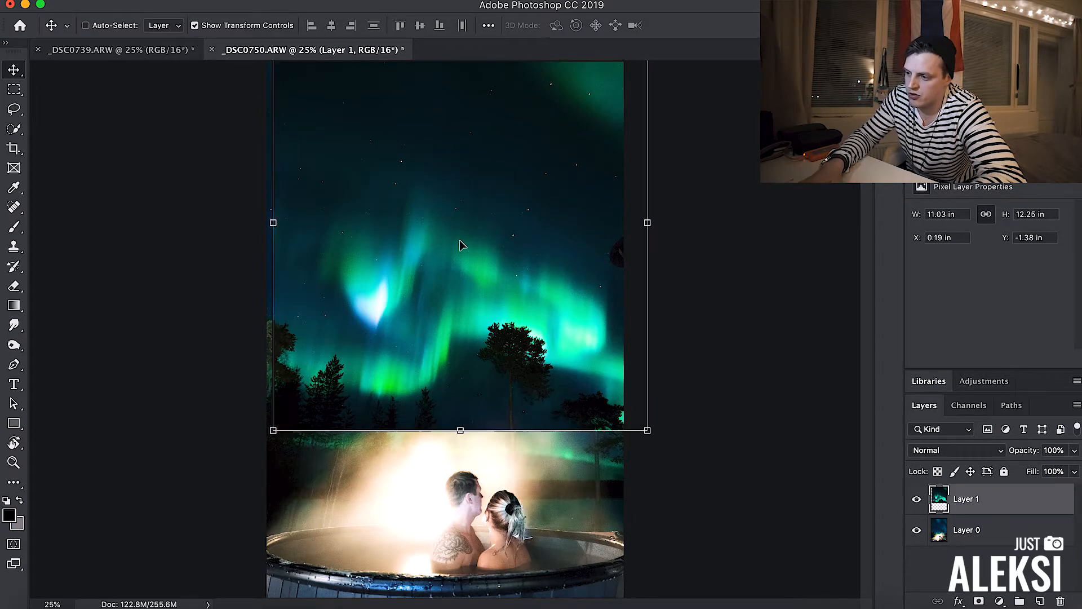
key(ctrl+t)
right_click(424, 246)
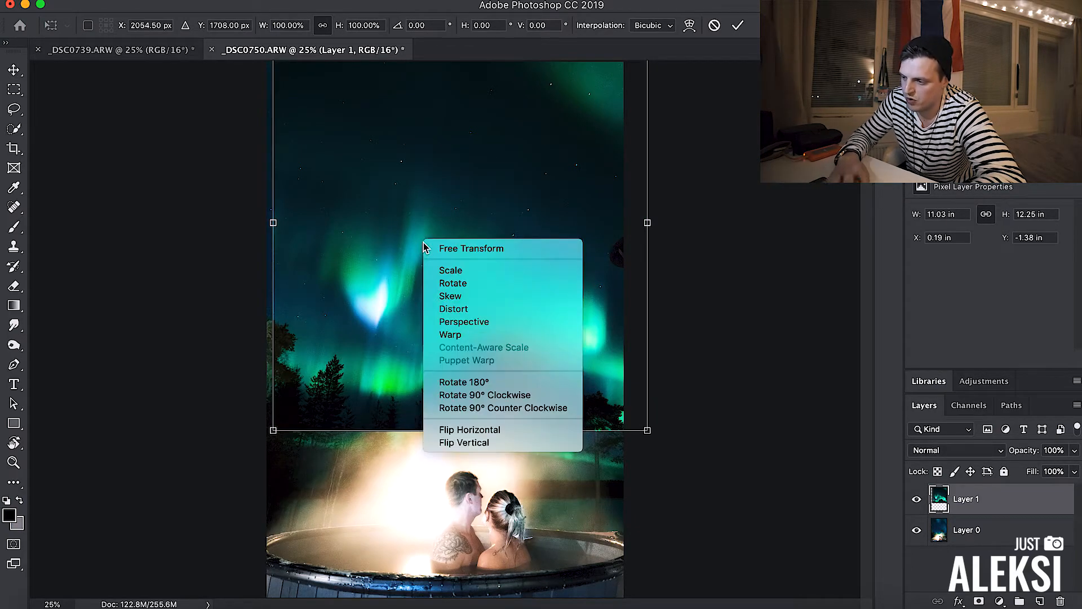
click(467, 335)
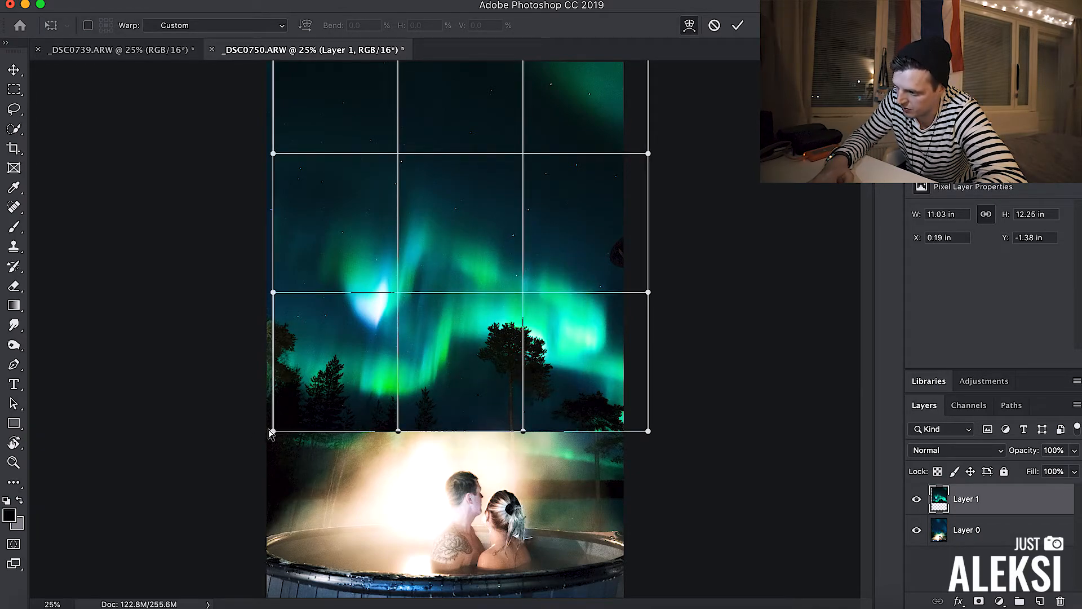
drag(264, 430, 258, 430)
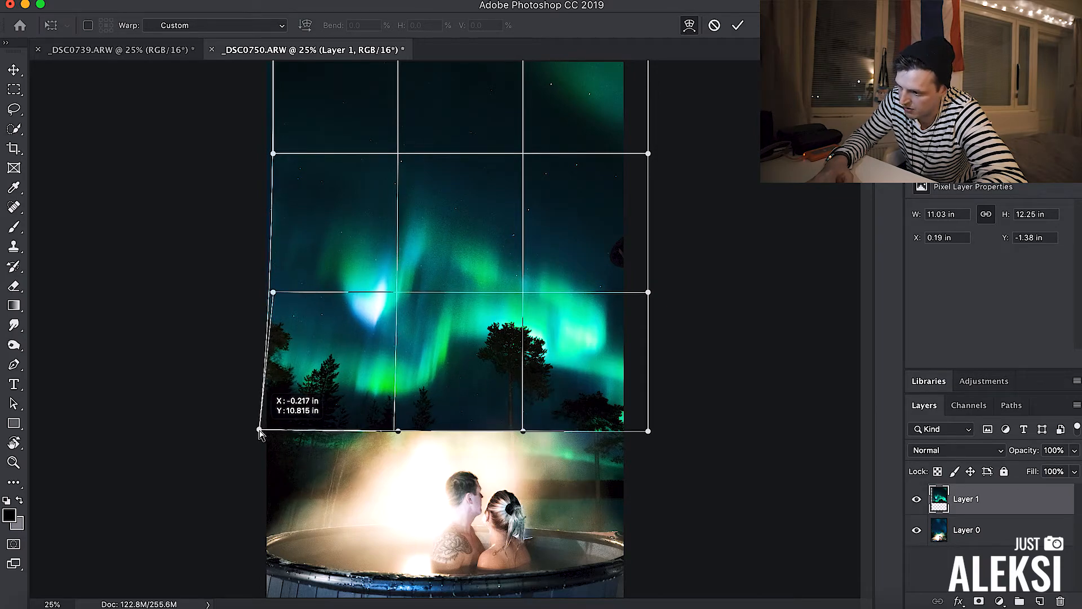
drag(272, 292, 262, 293)
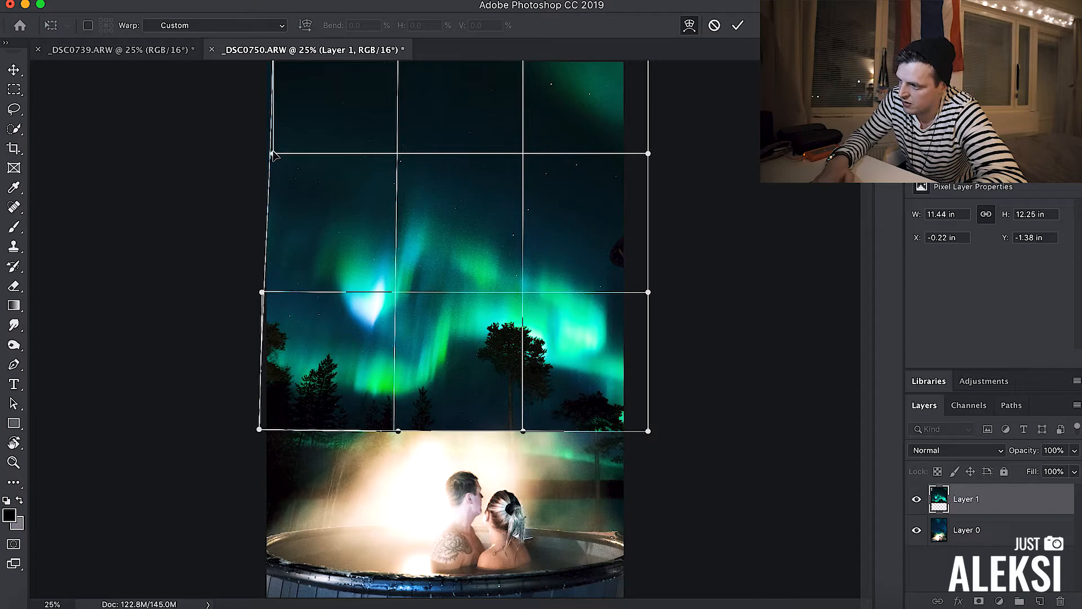
drag(273, 153, 264, 153)
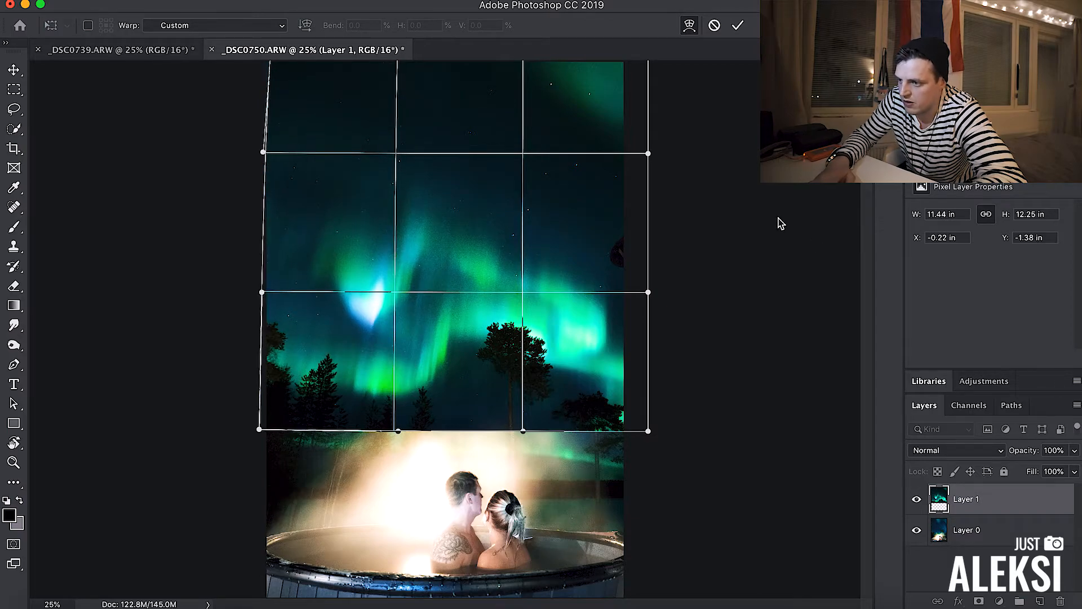
Pull the upper left corner of Layer 1's warp outward in line with the left side, and apply the warp.
key(super+minus)
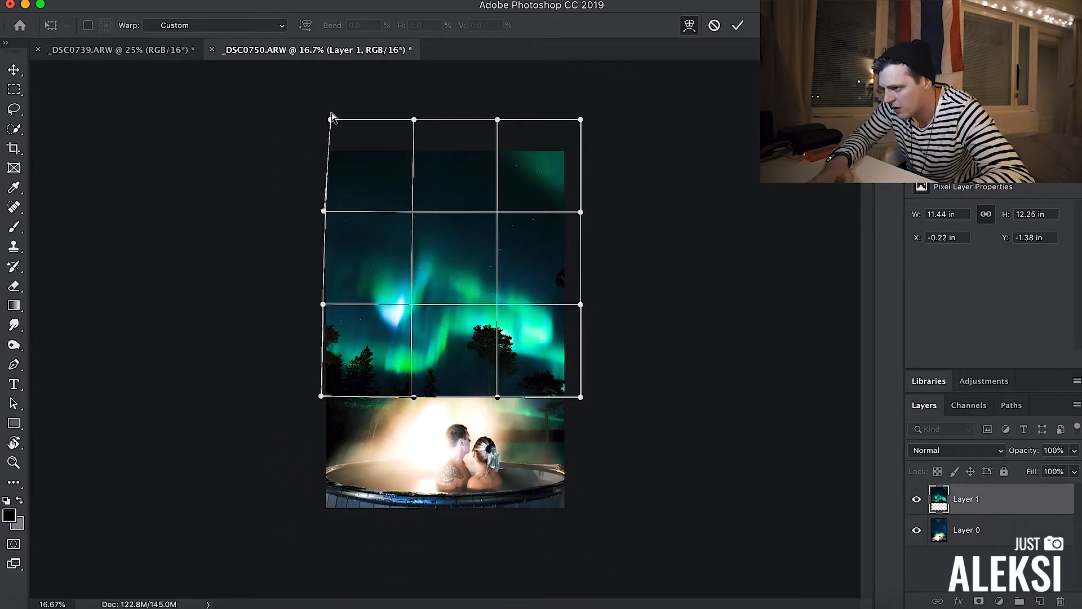
drag(330, 120, 326, 121)
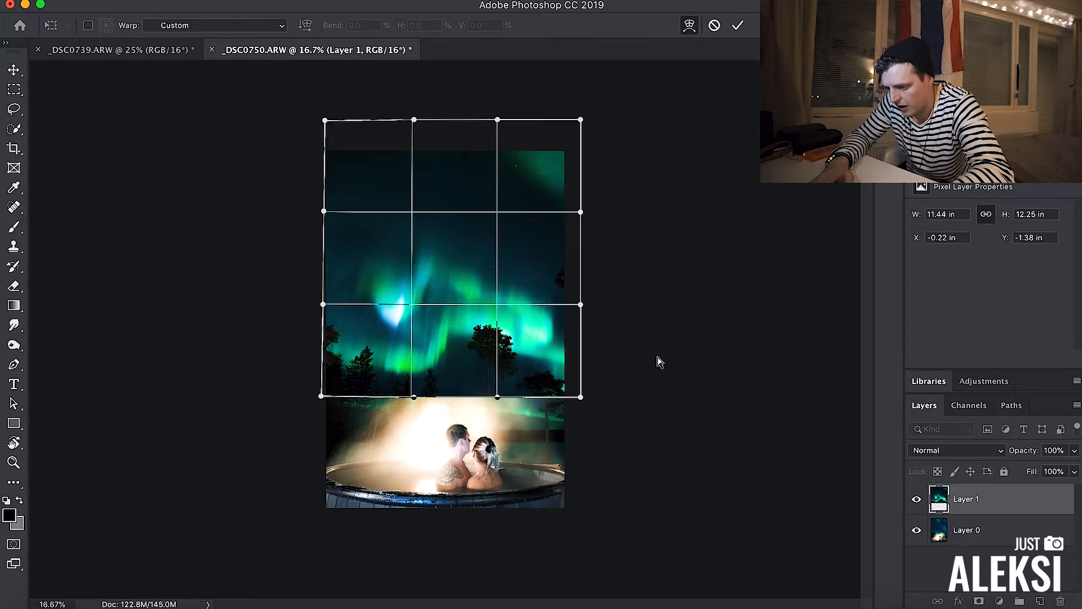
key(super+plus)
key(super+plus)
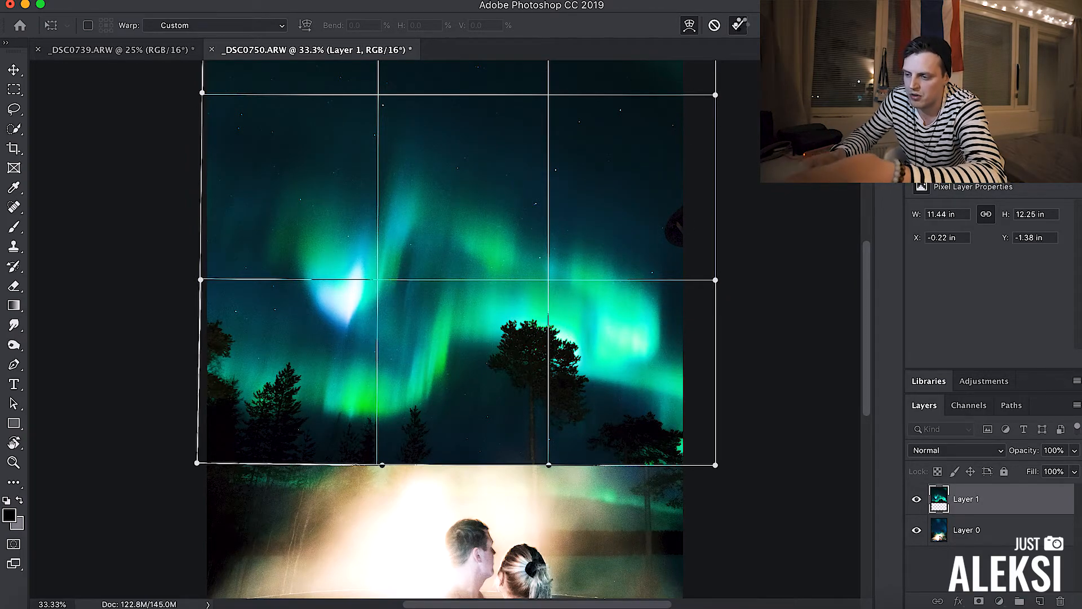
click(740, 24)
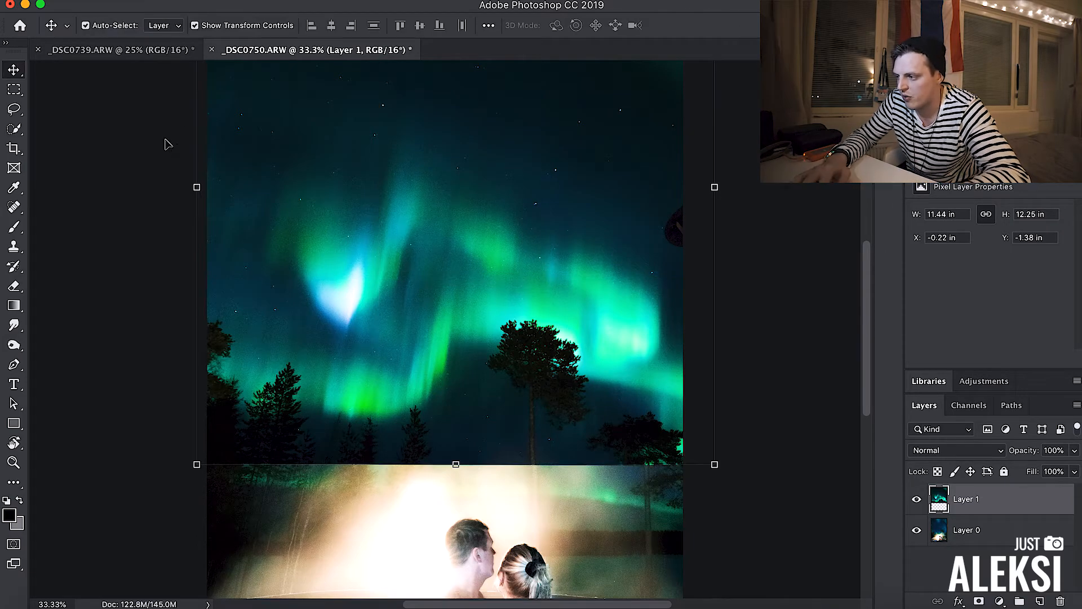
Try to remove the chimney remnant at the sky's right edge with the content-aware Spot Healing Brush, and return to the Move tool.
click(16, 209)
mouse_move(681, 208)
mouse_down()
mouse_move(669, 225)
mouse_move(681, 242)
mouse_move(678, 214)
mouse_move(680, 234)
mouse_up()
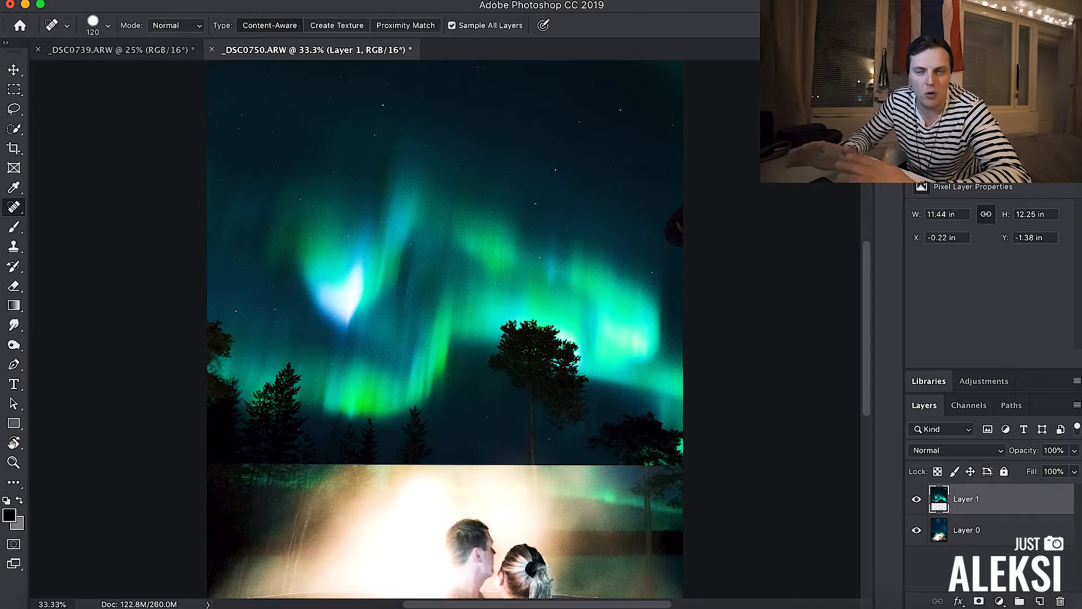
click(19, 82)
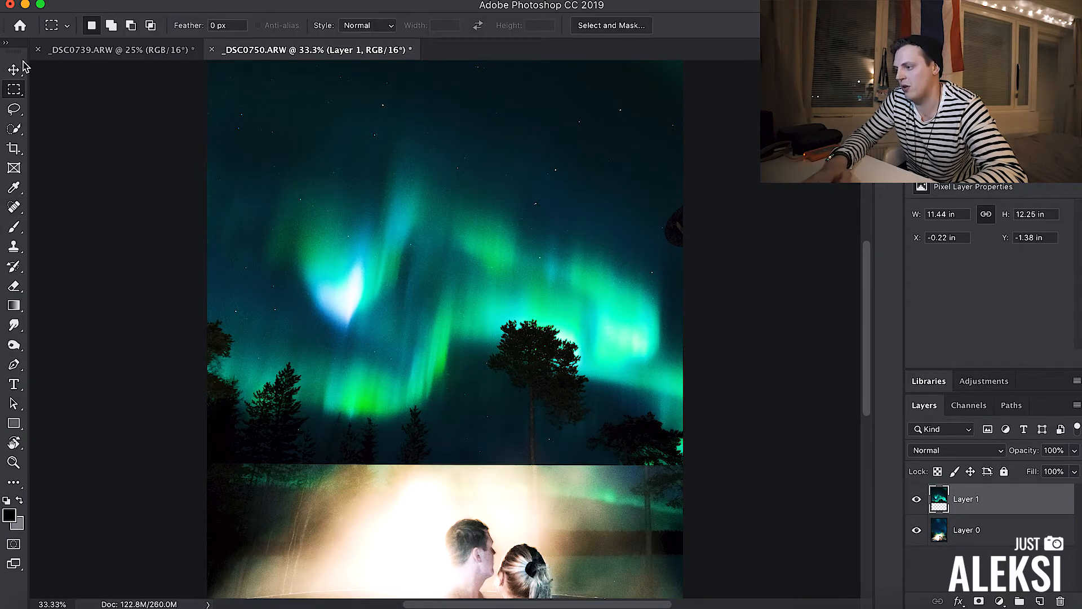
click(21, 70)
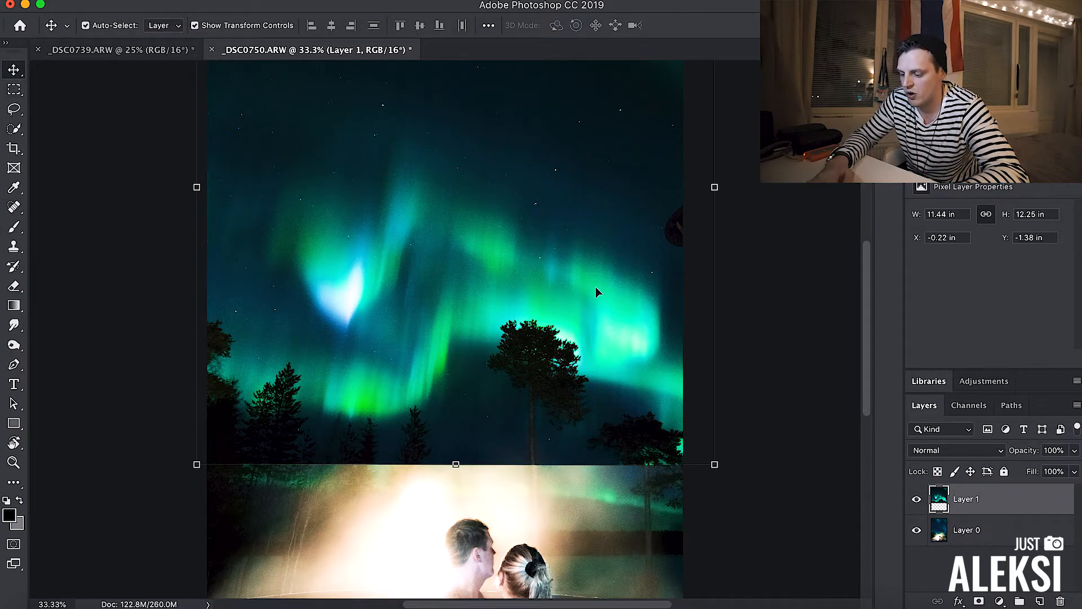
Warp Layer 1 by pulling its two right side points outward past the canvas edge to push the chimney remnant out, and apply it.
key(super+t)
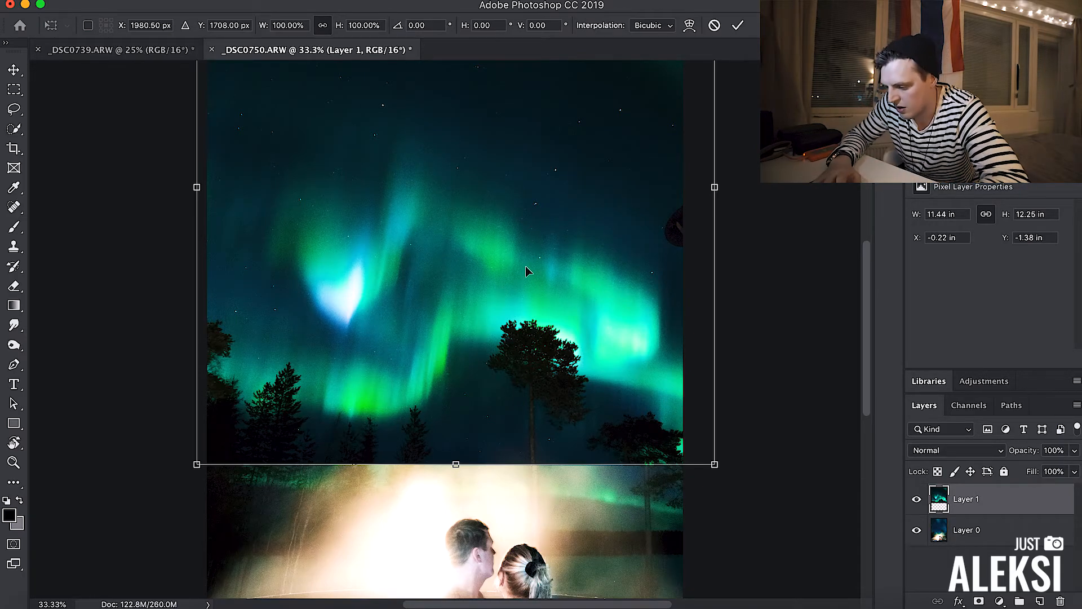
right_click(510, 268)
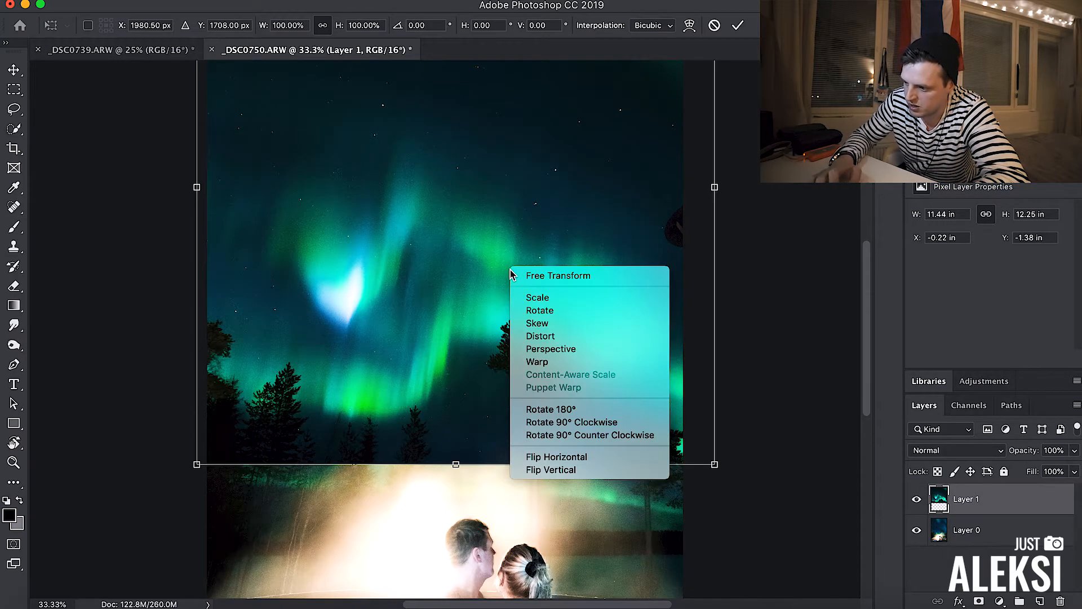
click(561, 362)
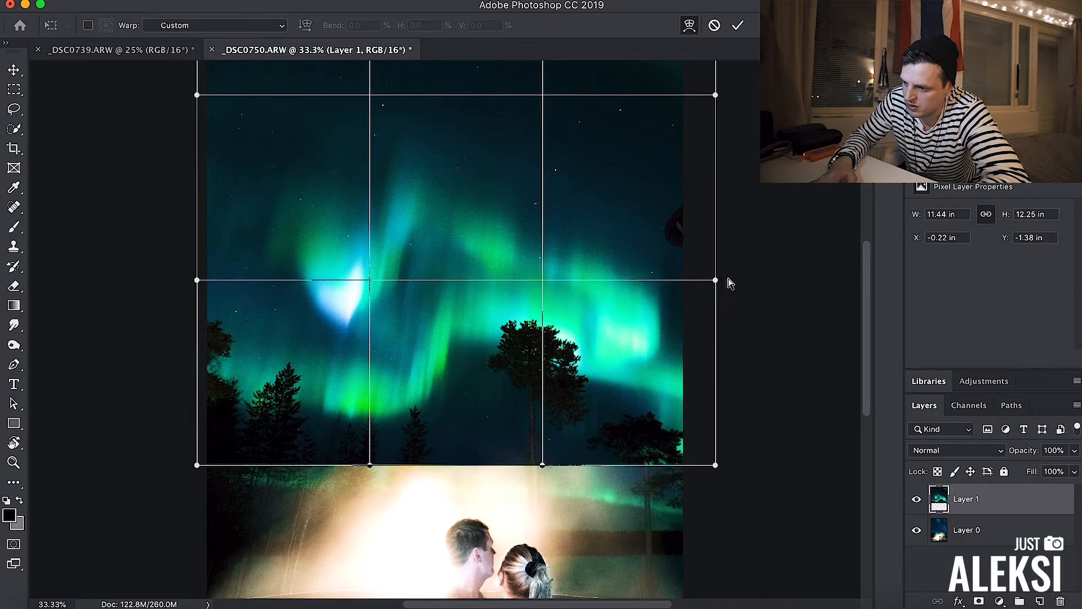
drag(733, 280, 745, 280)
drag(716, 96, 759, 94)
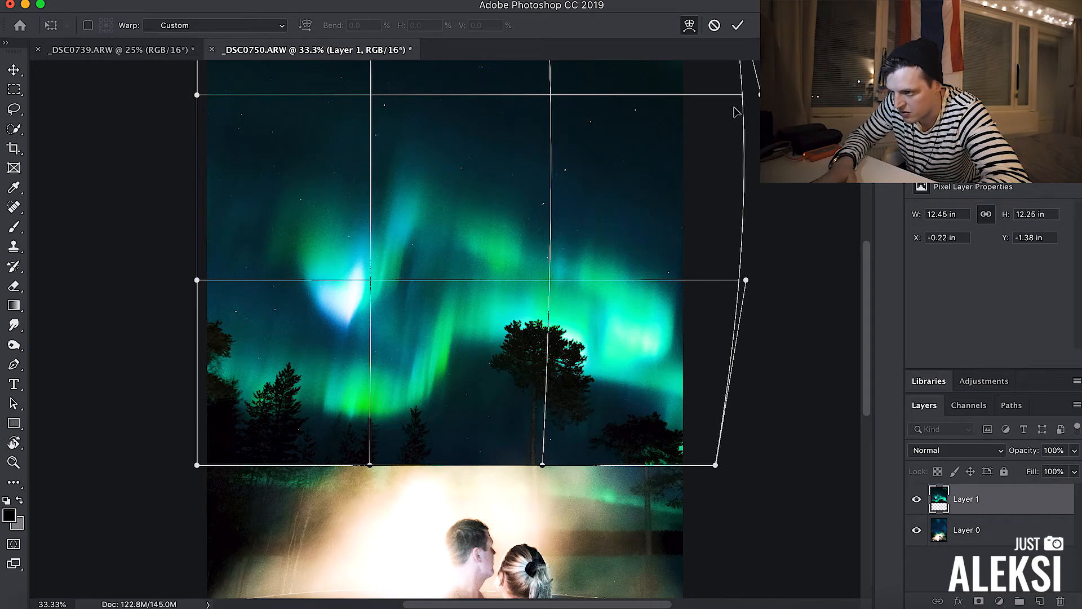
drag(758, 96, 756, 95)
drag(746, 281, 747, 280)
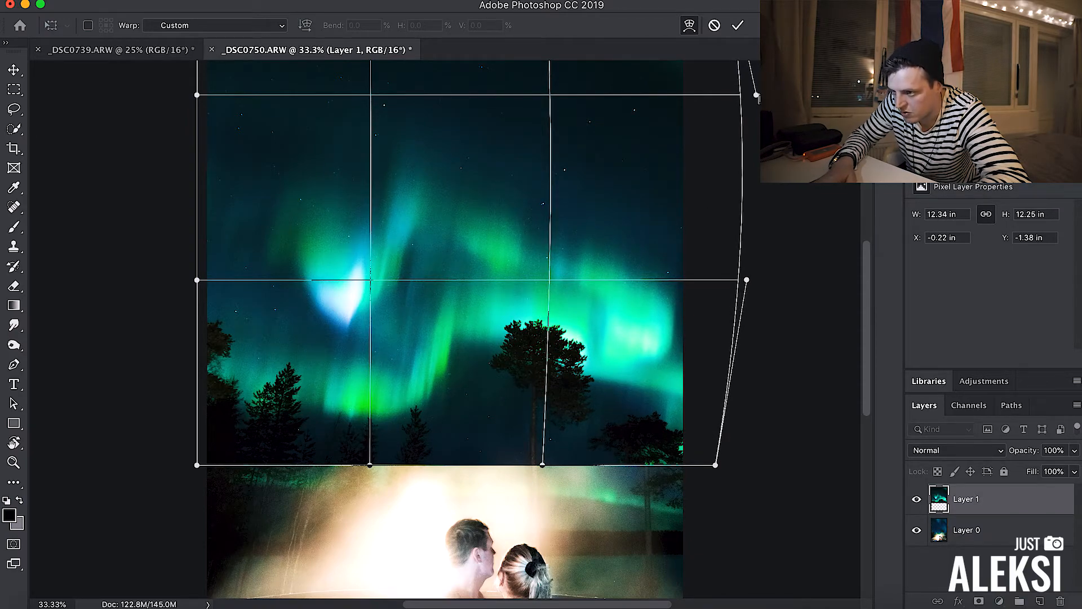
drag(754, 94, 755, 93)
click(736, 29)
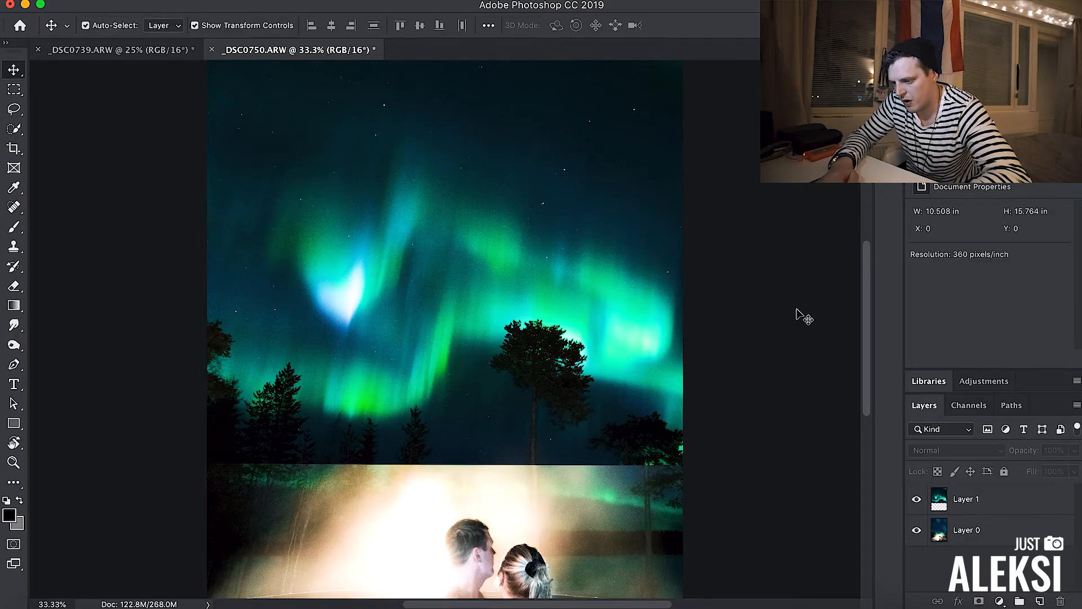
Add a layer mask to Layer 1, choose the Brush tool and make the mask active for painting.
key(super+minus)
key(super+minus)
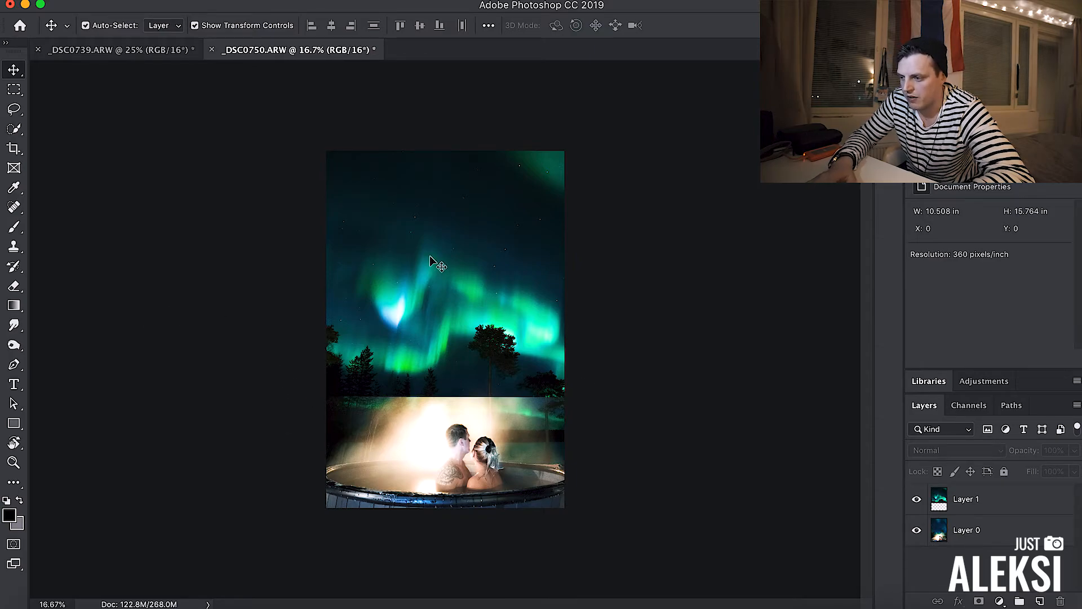
click(472, 264)
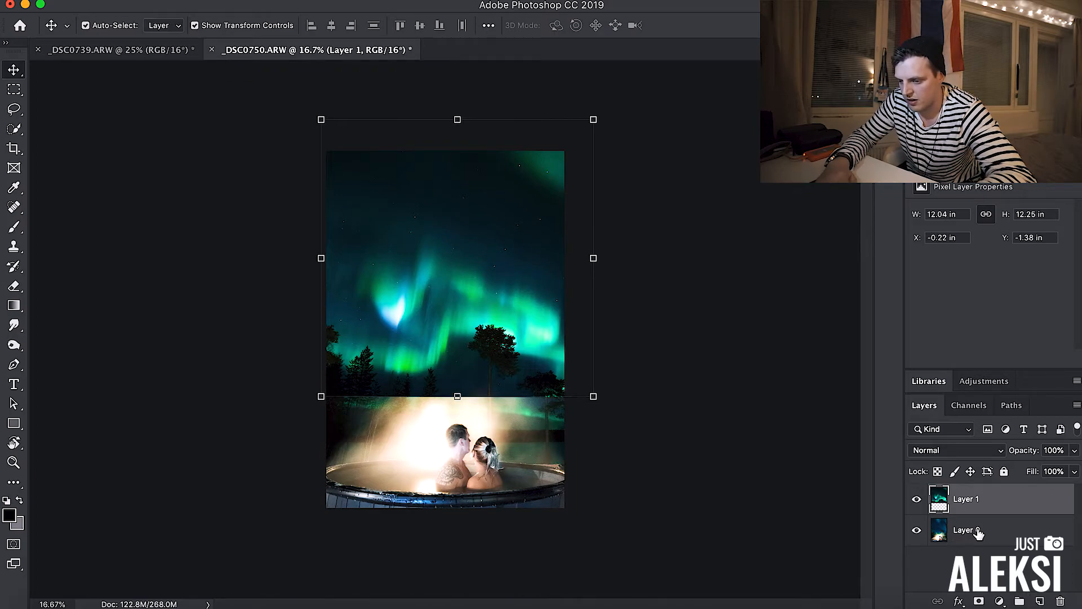
click(980, 601)
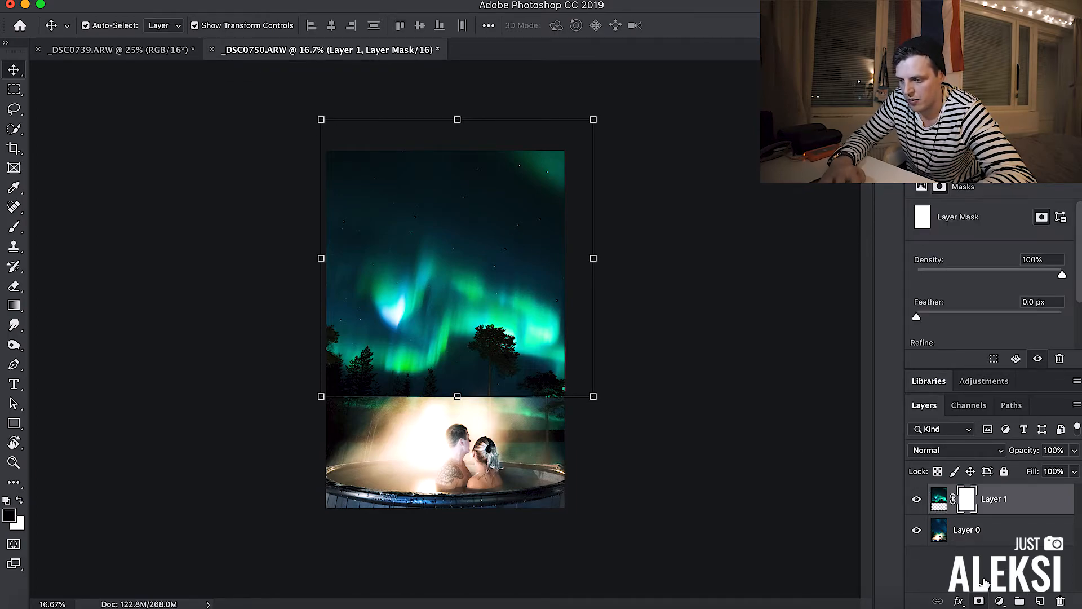
click(189, 338)
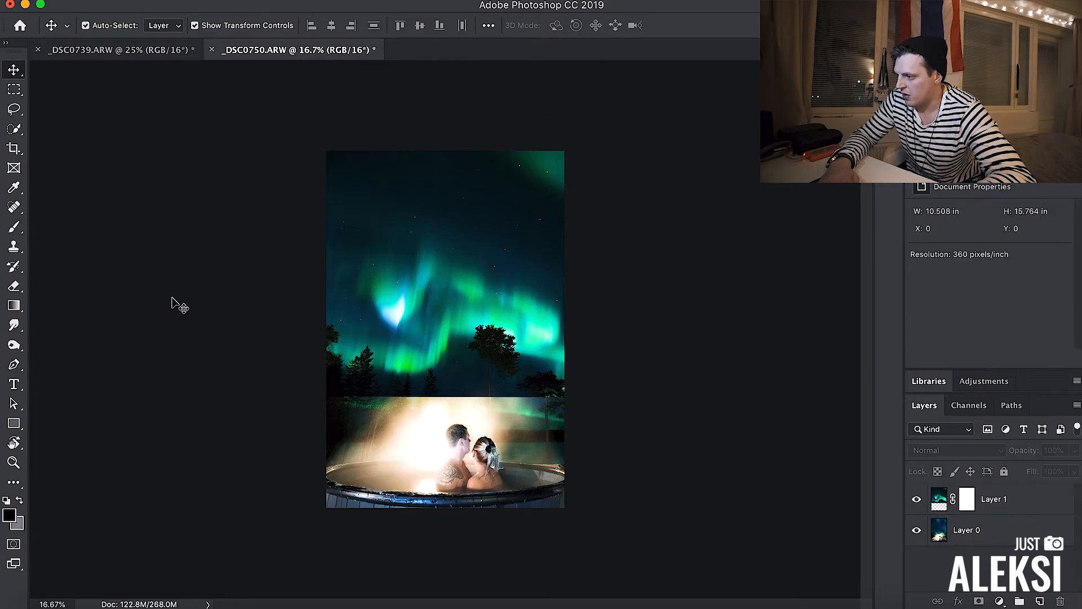
key(b)
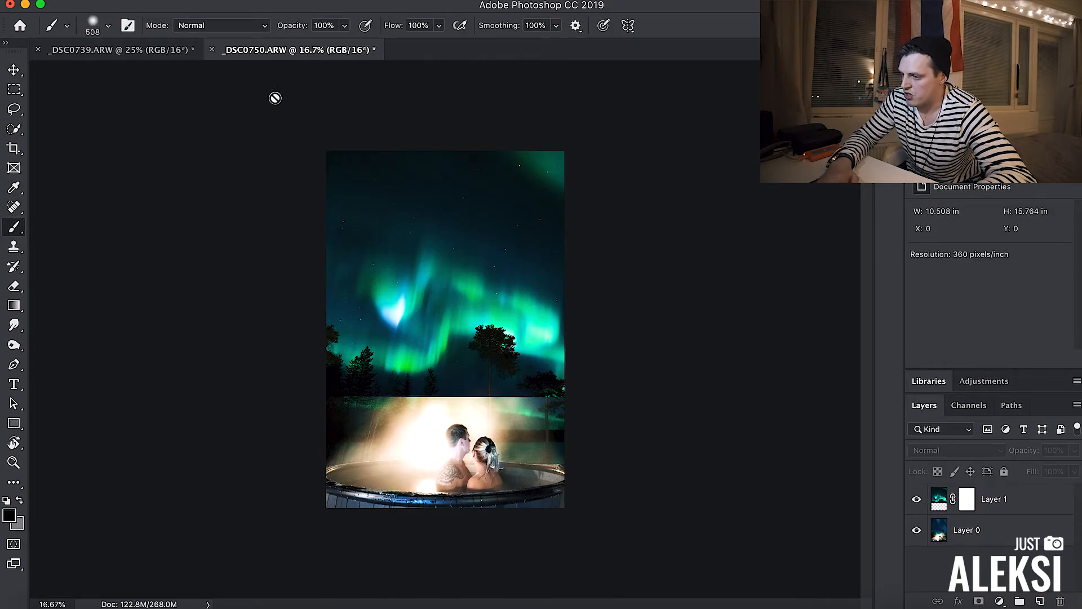
click(967, 503)
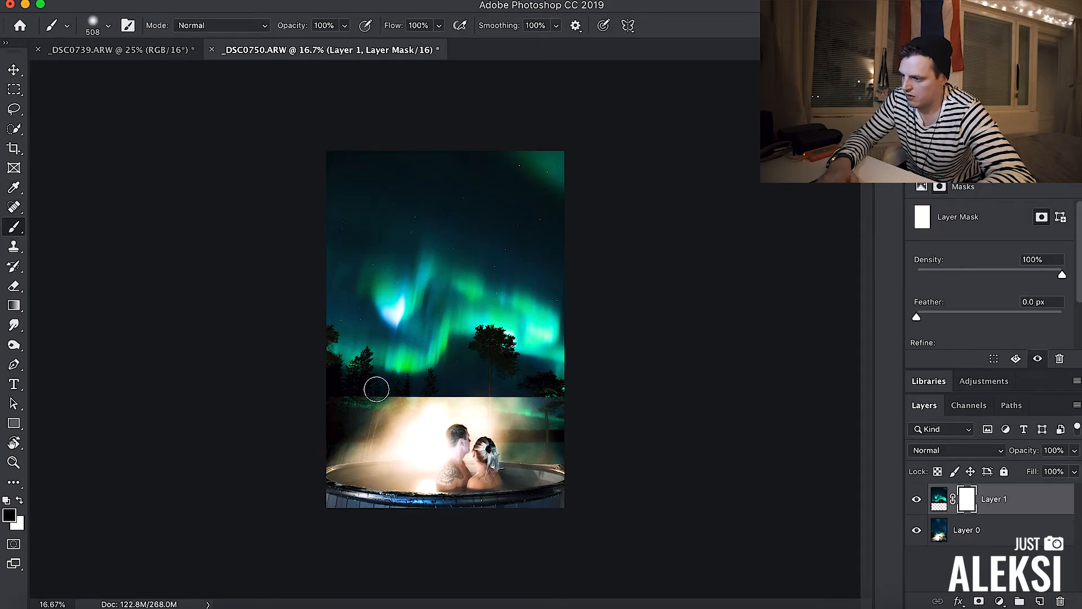
Paint black on Layer 1's mask along the seam and around the tree trunks to blend the sky into the steam.
key(super+plus)
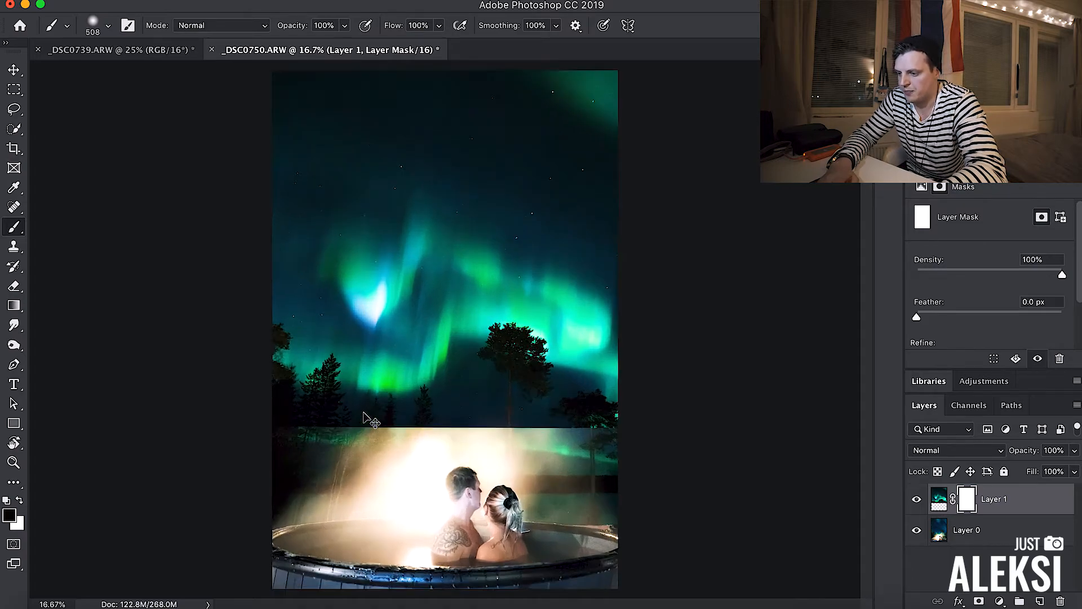
scroll(364, 413, down, 2)
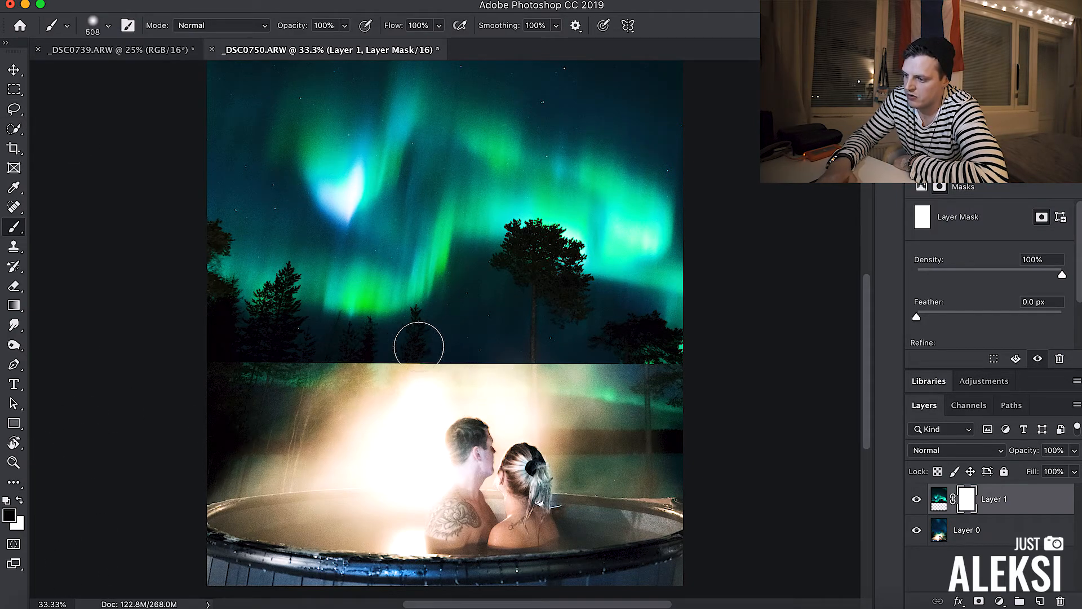
mouse_move(431, 347)
mouse_down()
mouse_move(405, 355)
mouse_move(558, 366)
mouse_move(440, 355)
mouse_move(600, 357)
mouse_move(449, 353)
mouse_move(512, 350)
mouse_move(643, 365)
mouse_move(566, 368)
mouse_move(736, 360)
mouse_up()
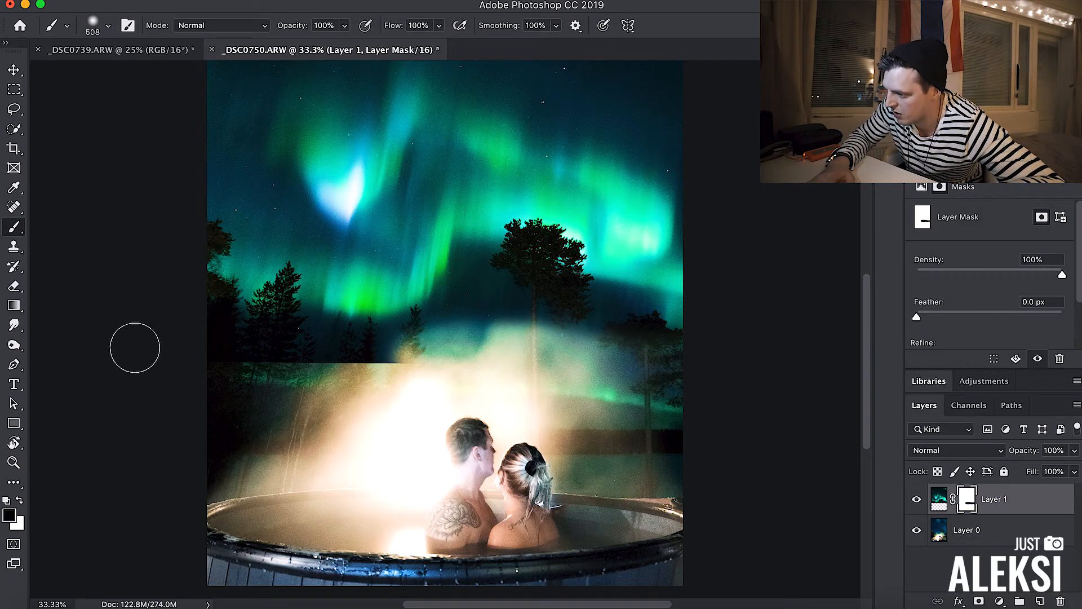
mouse_move(189, 350)
mouse_down()
mouse_move(362, 358)
mouse_move(404, 350)
mouse_move(451, 317)
mouse_move(545, 308)
mouse_move(662, 341)
mouse_move(716, 398)
mouse_up()
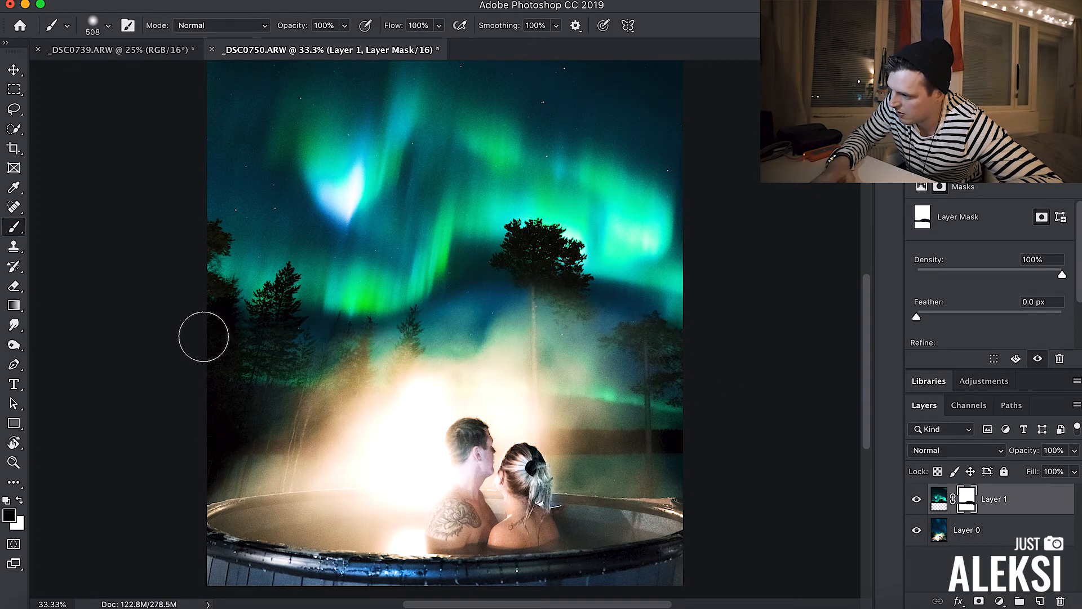
mouse_move(203, 333)
mouse_down()
mouse_move(354, 350)
mouse_move(440, 336)
mouse_up()
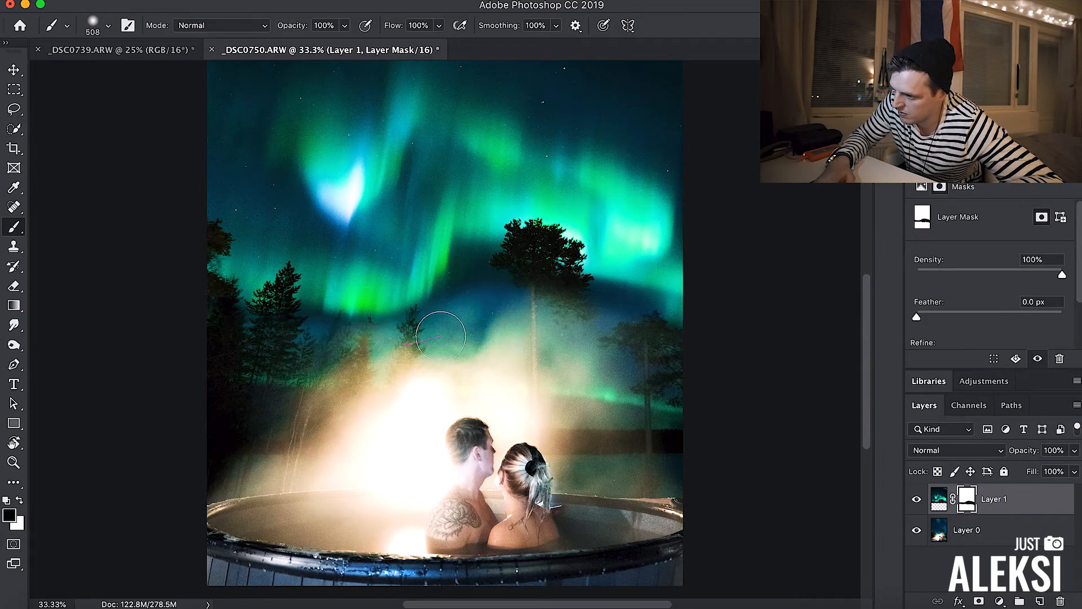
mouse_move(582, 309)
mouse_down()
mouse_move(657, 355)
mouse_move(483, 304)
mouse_move(558, 316)
mouse_up()
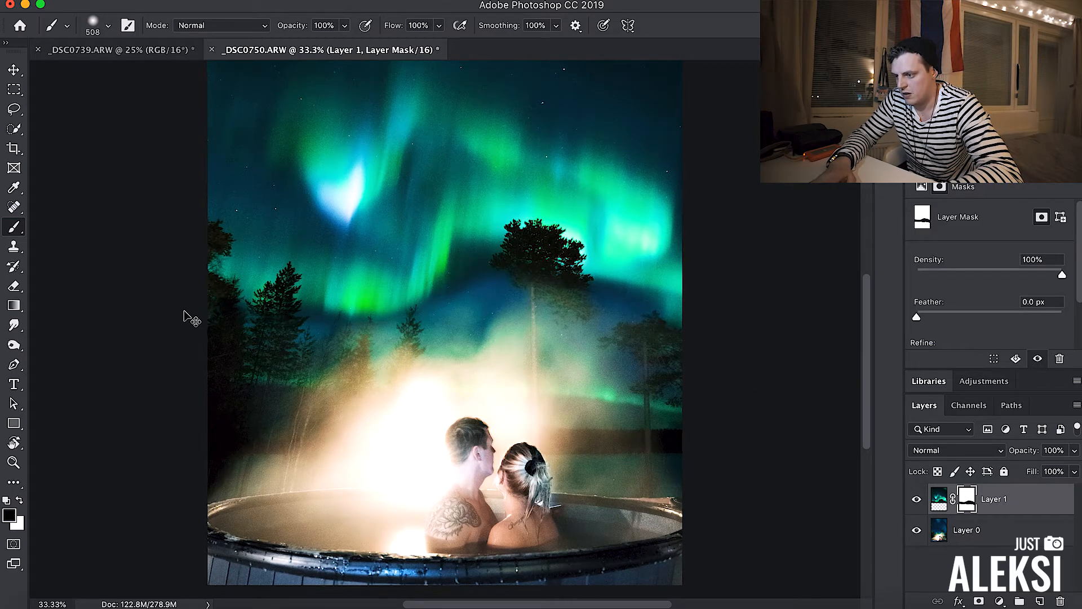
Undo all the brush strokes on Layer 1's mask.
key(super+minus)
key(super+minus)
key(super+plus)
key(super+plus)
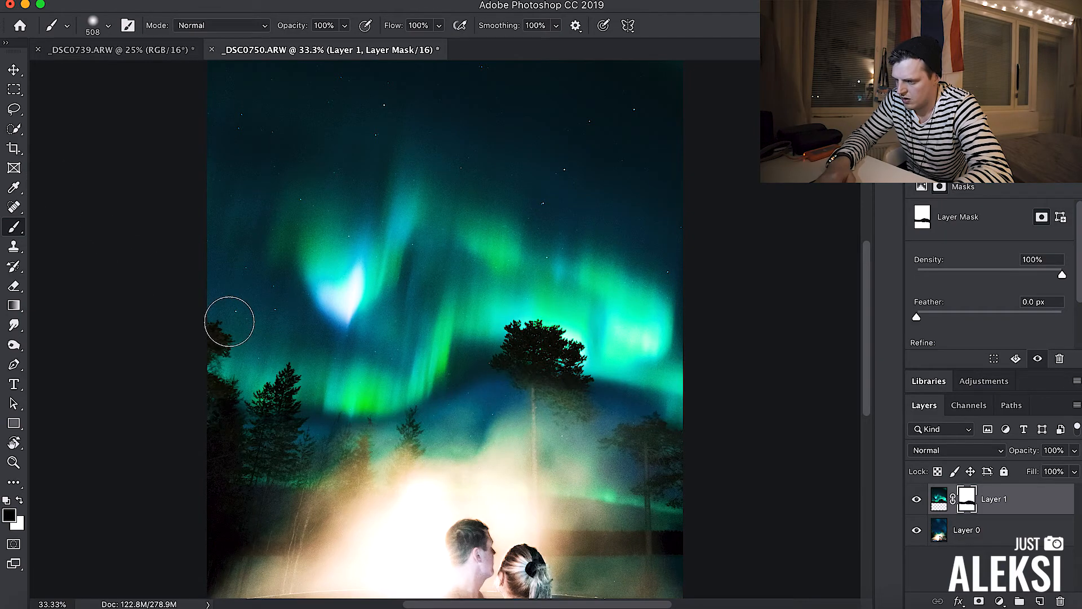
key(super+z)
key(super+z)
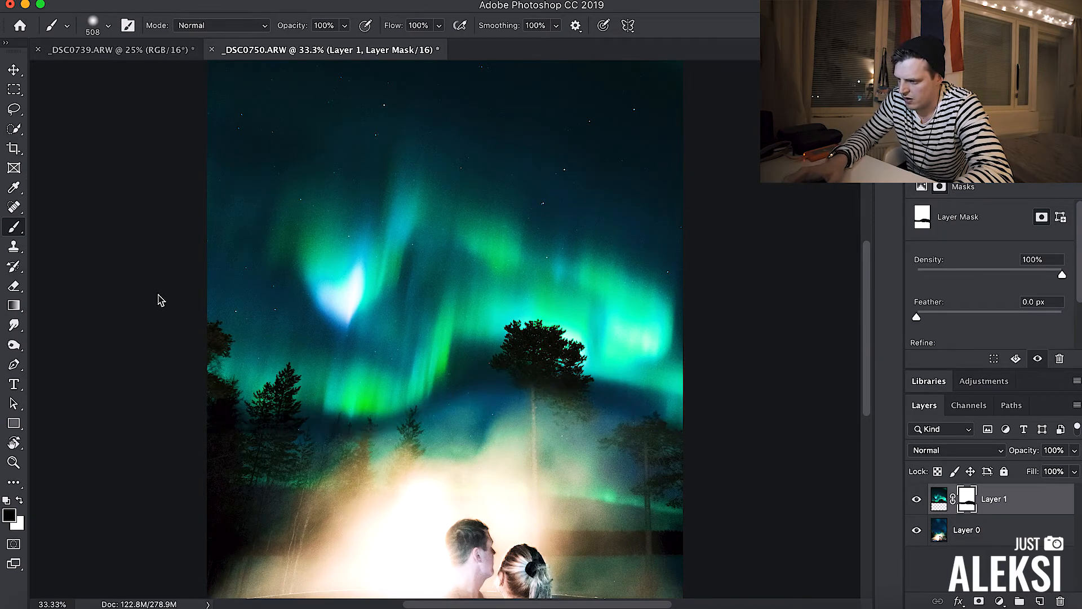
key(super+z)
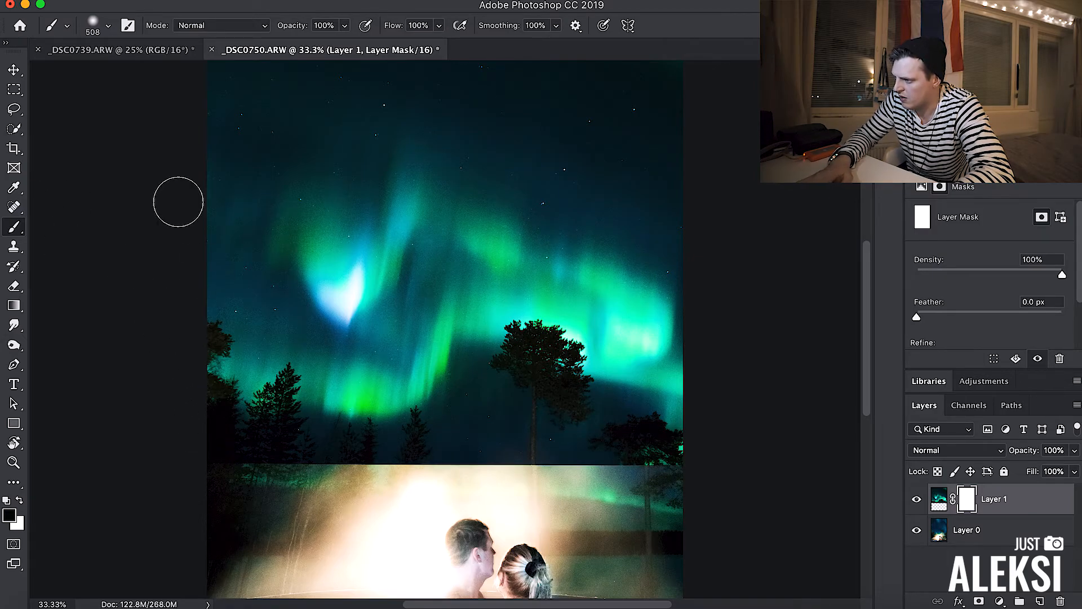
Paint black at 100% opacity on Layer 1's mask along the whole seam, revealing the steam and lower trees of Layer 0.
mouse_move(284, 453)
mouse_down()
mouse_move(577, 449)
mouse_move(677, 461)
mouse_up()
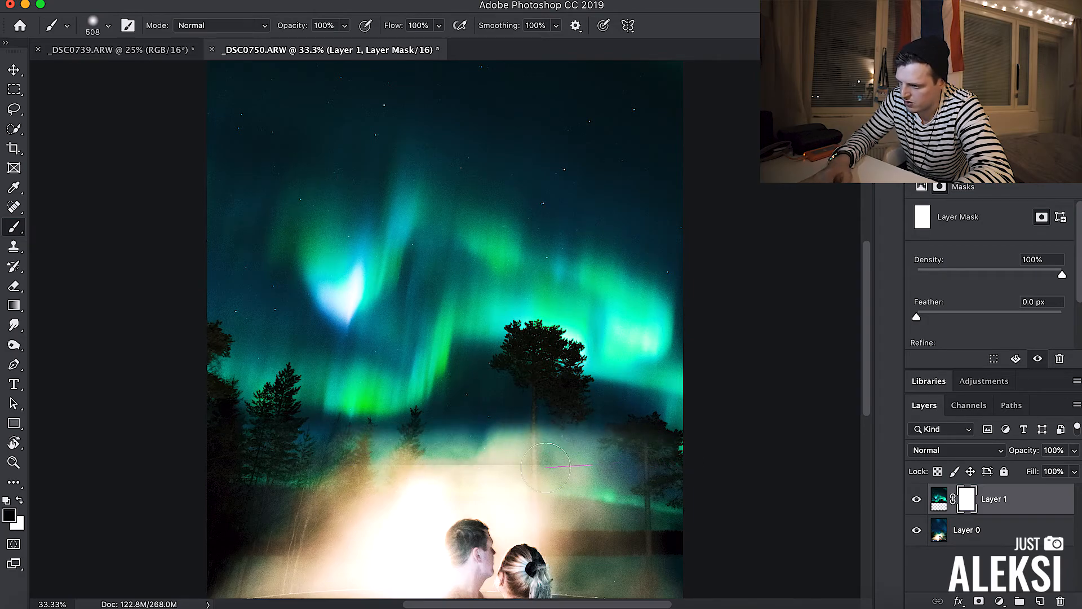
mouse_move(411, 448)
mouse_down()
mouse_move(528, 421)
mouse_move(603, 425)
mouse_move(693, 511)
mouse_move(595, 421)
mouse_move(495, 429)
mouse_up()
mouse_move(448, 535)
mouse_down()
mouse_move(395, 542)
mouse_move(321, 454)
mouse_move(269, 451)
mouse_up()
mouse_move(390, 470)
mouse_down()
mouse_move(162, 488)
mouse_move(200, 455)
mouse_move(247, 439)
mouse_move(141, 425)
mouse_up()
key(super+minus)
key(super+minus)
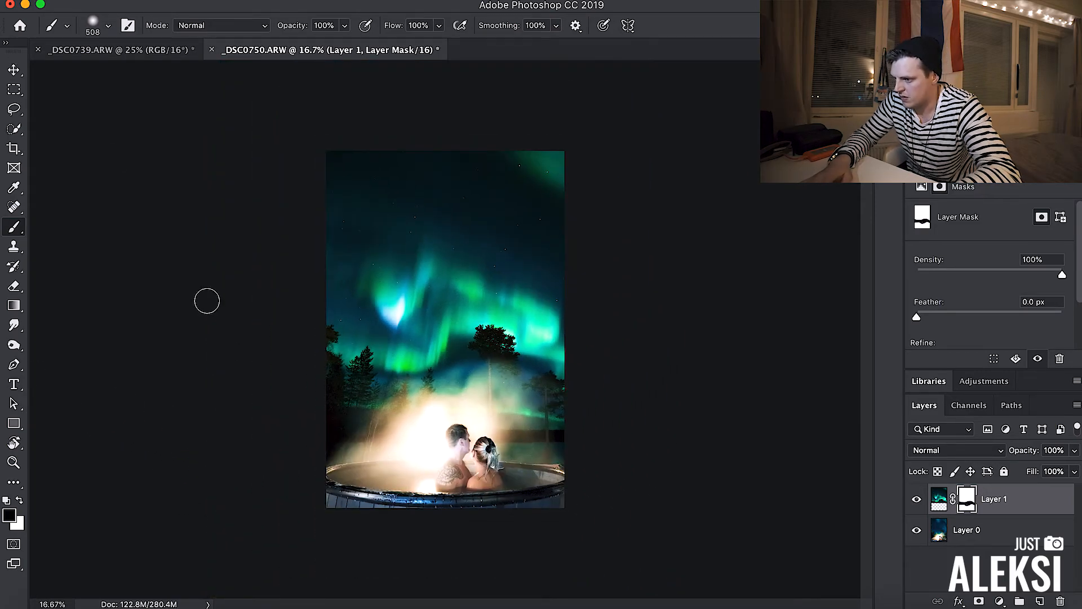
Lower the brush opacity to 28% and soften the mask transition around the central tree and steam, and deselect the layer.
key(super+plus)
key(super+plus)
key(super+plus)
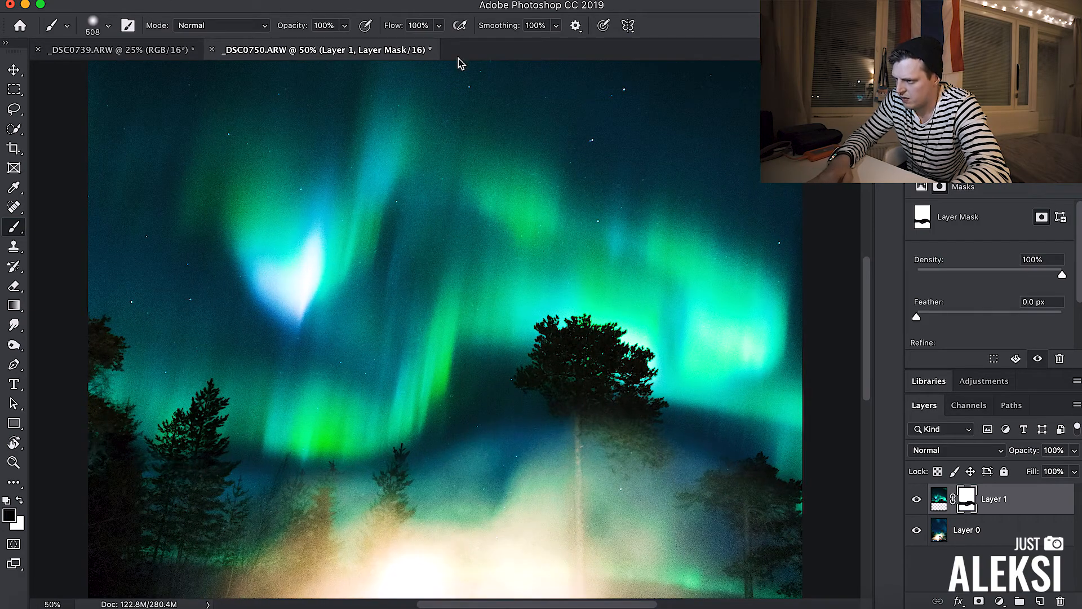
click(343, 25)
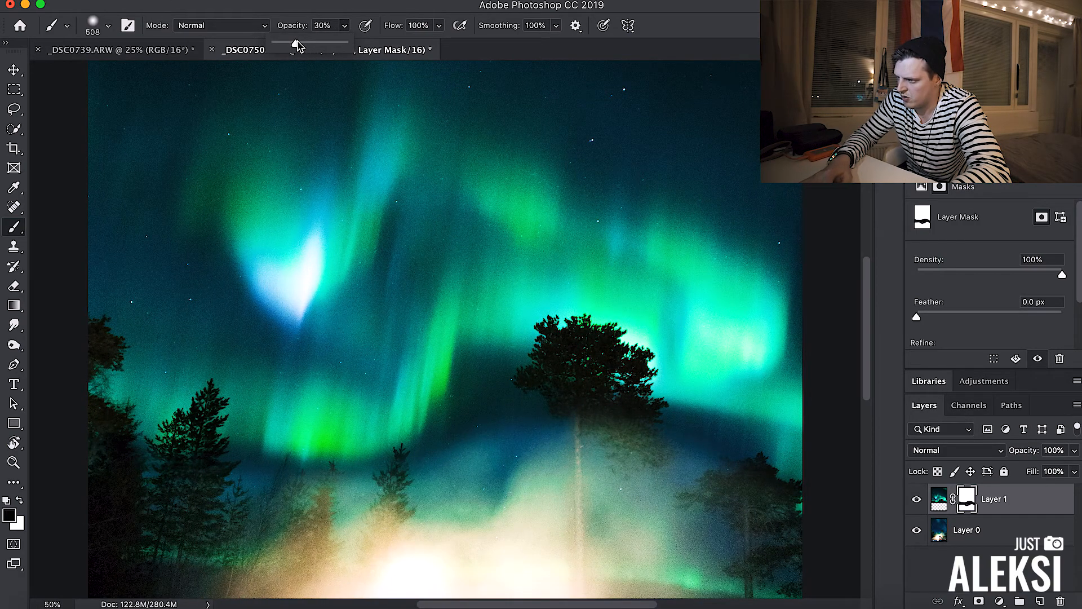
click(344, 26)
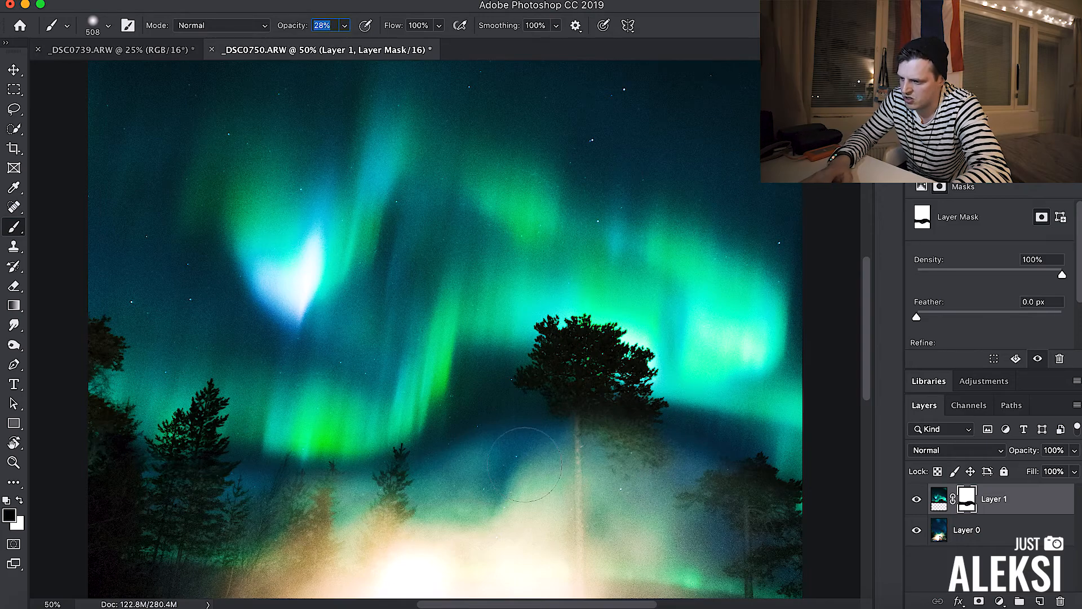
click(343, 26)
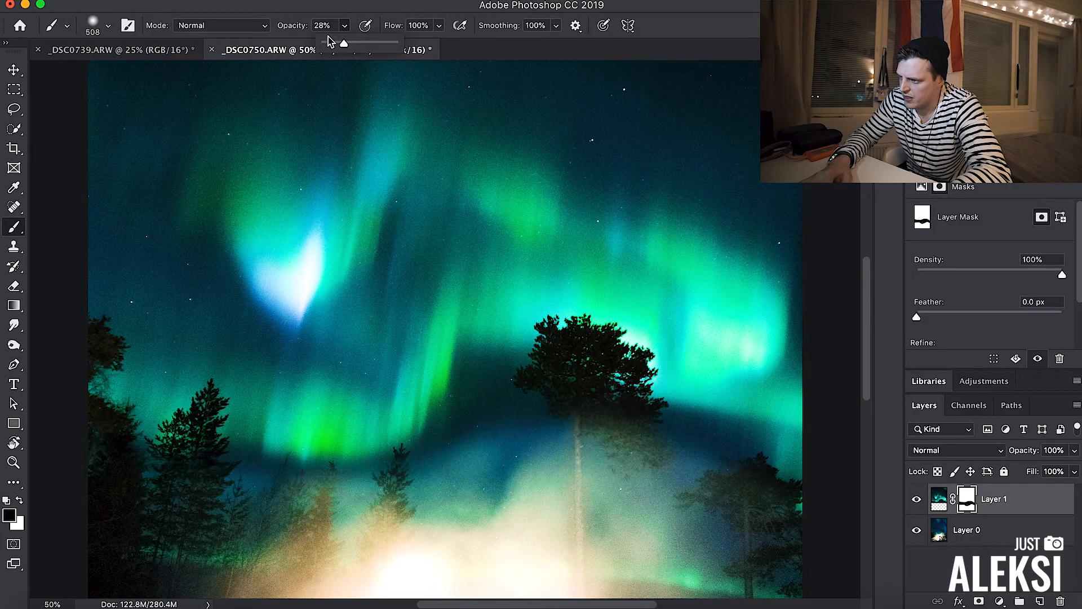
click(343, 26)
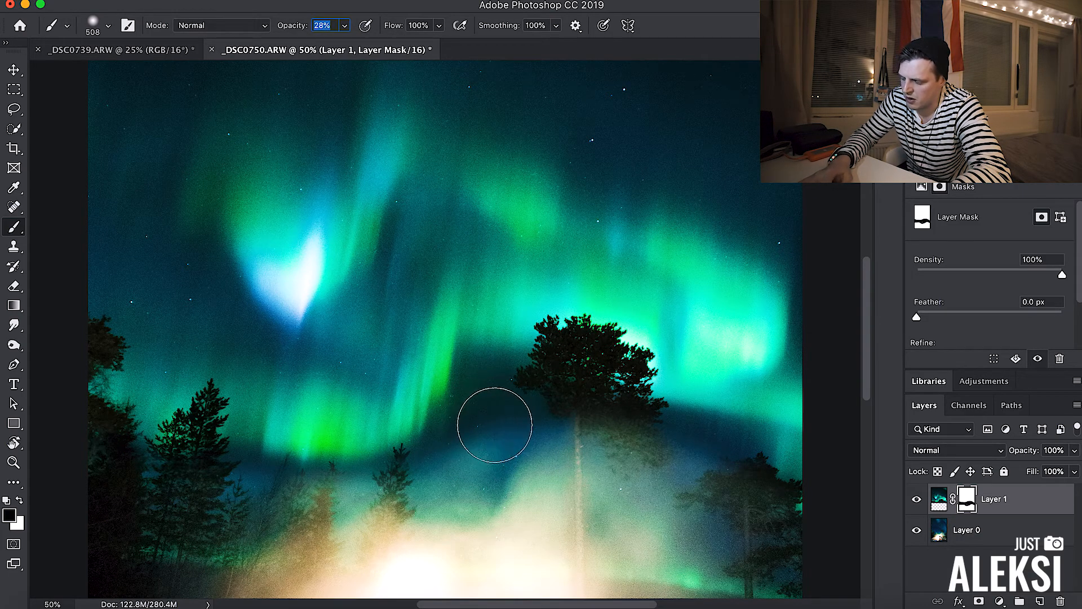
mouse_move(492, 424)
mouse_down()
mouse_move(652, 434)
mouse_move(746, 477)
mouse_move(599, 411)
mouse_move(471, 422)
mouse_move(640, 430)
mouse_move(764, 462)
mouse_move(740, 494)
mouse_up()
key(super+minus)
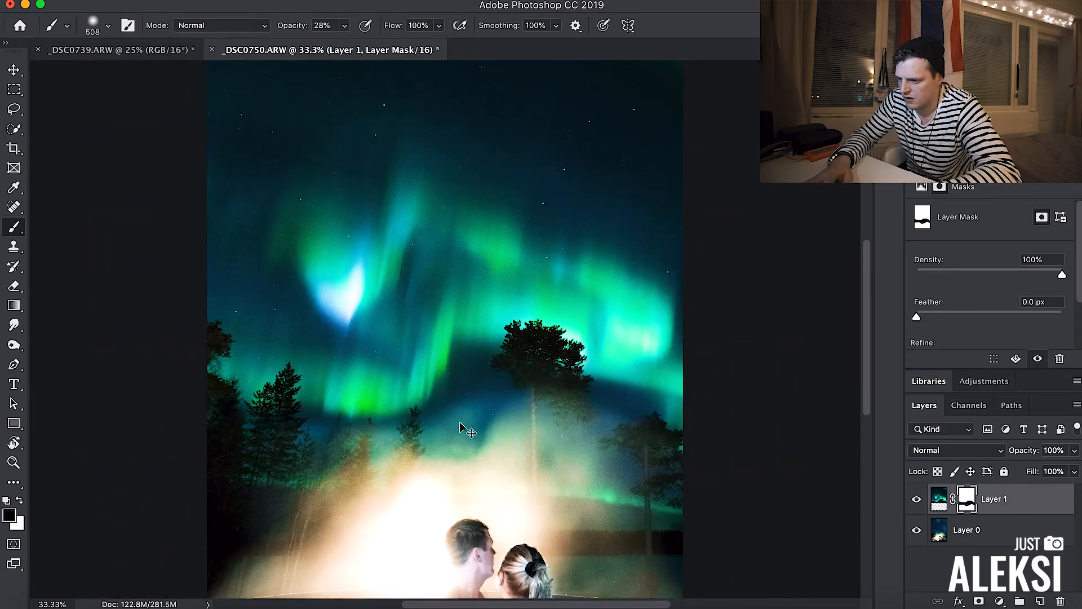
key(super+minus)
mouse_move(581, 381)
mouse_down()
mouse_move(434, 358)
mouse_move(421, 381)
mouse_up()
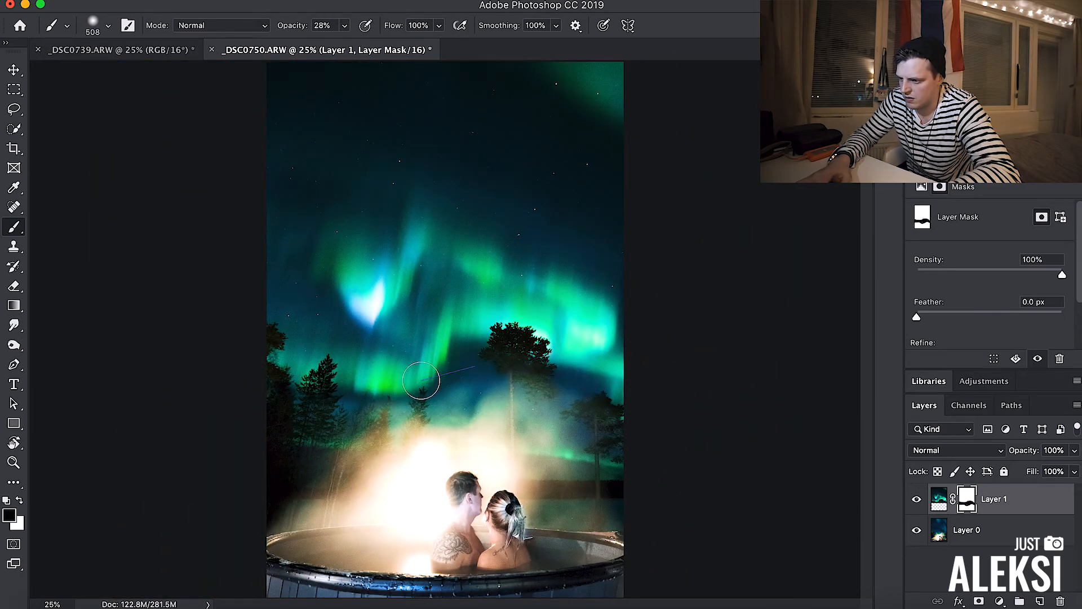
key(v)
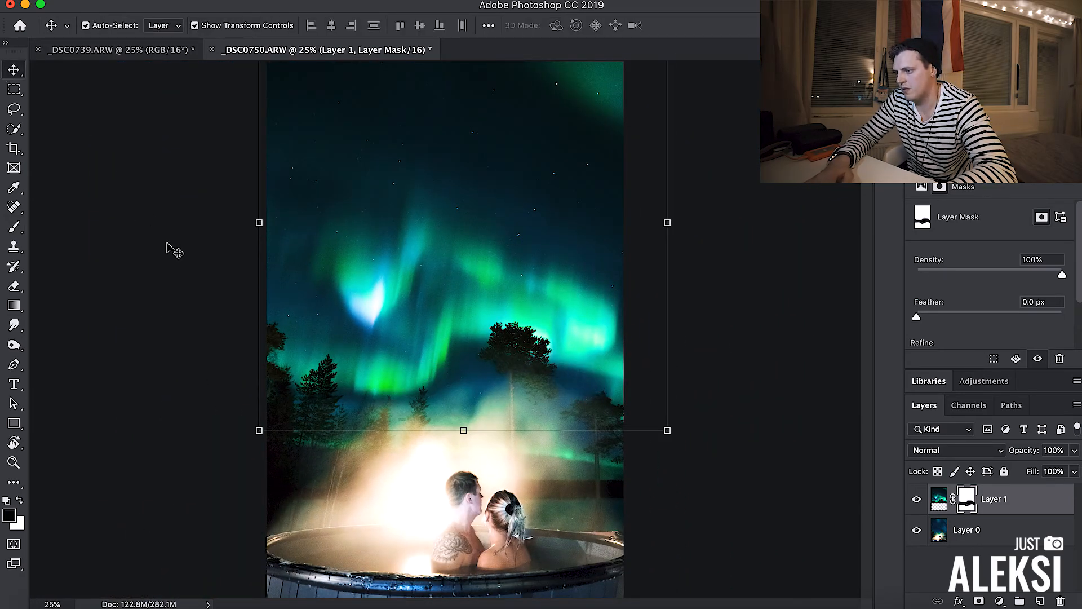
click(167, 243)
Compare the composite by hiding and showing Layer 1 and Layer 0 in turn, and examine the blended result.
key(super+minus)
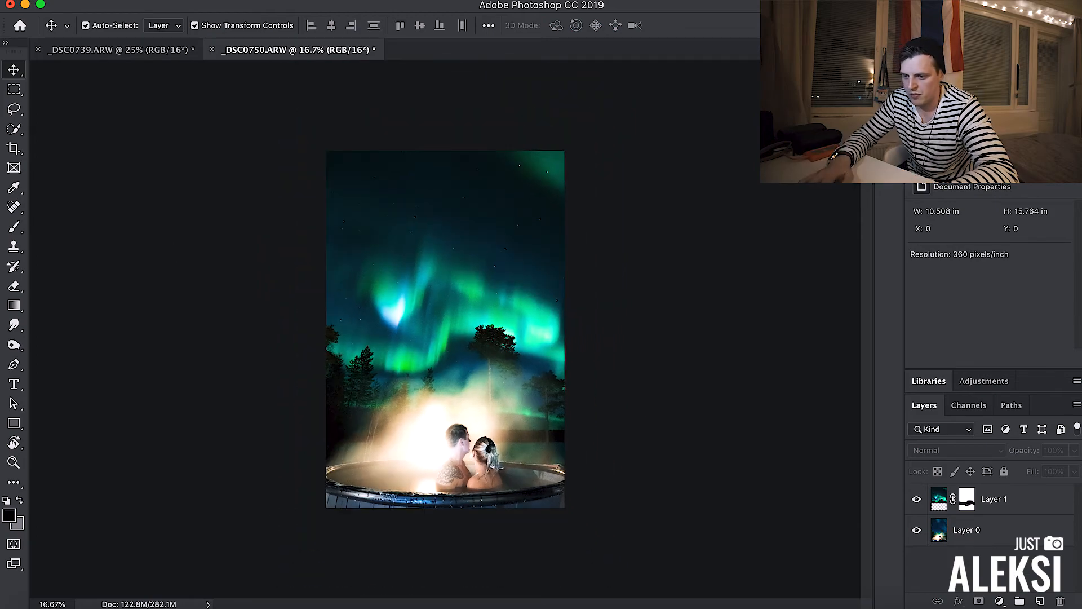
click(921, 502)
click(918, 501)
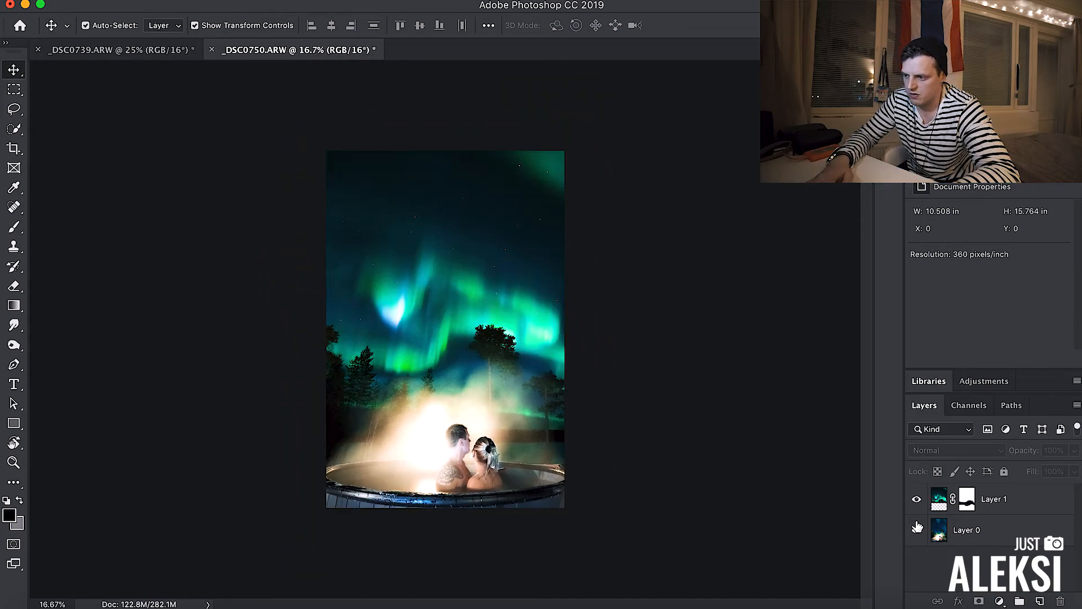
click(917, 529)
click(917, 530)
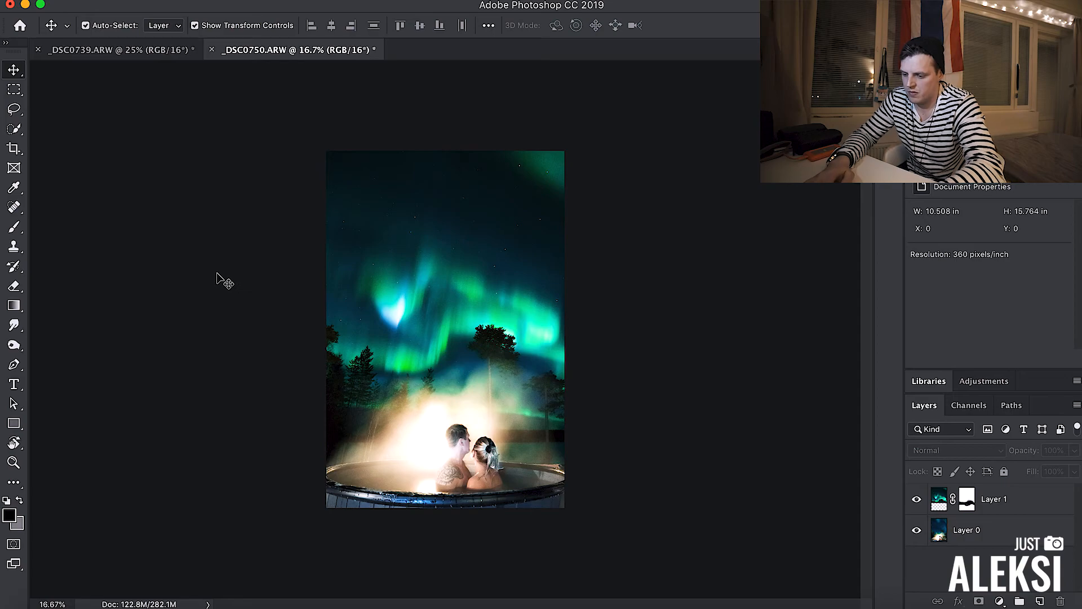
key(super+plus)
key(super+minus)
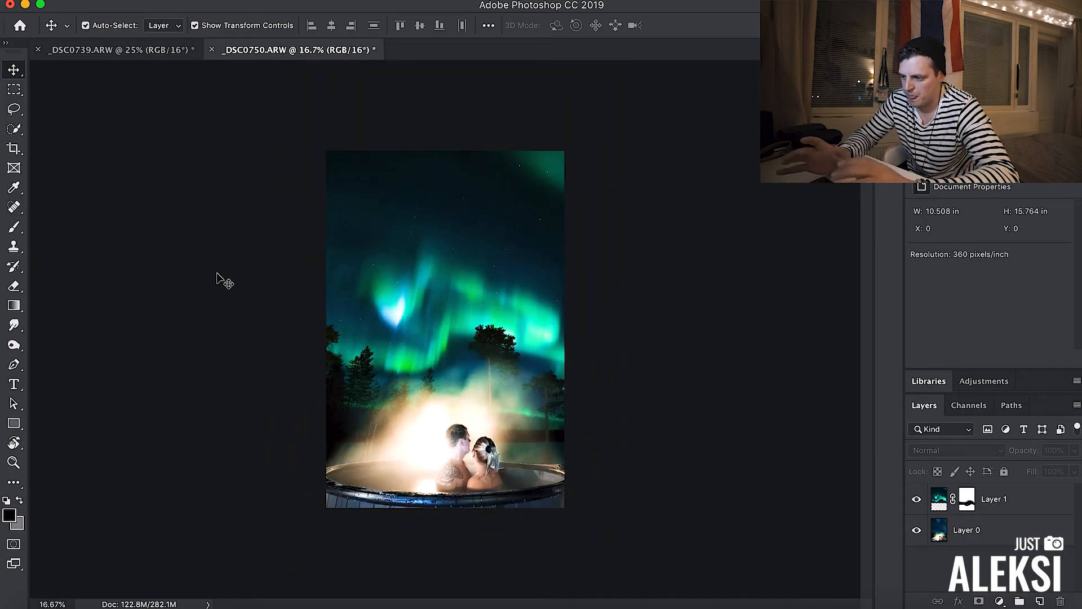